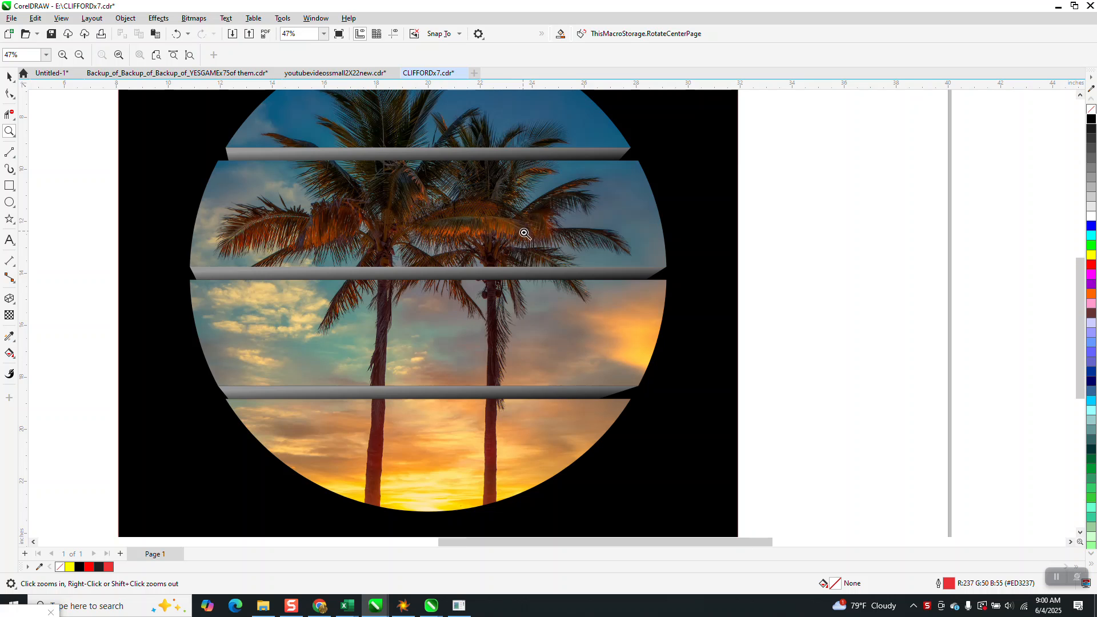
Move the finished round palm-tree artwork off the right side of the page and the palm photo beside the page's left edge
{"action": "scroll", "coordinate": [565, 223], "scroll_direction": "down", "scroll_amount": 1}
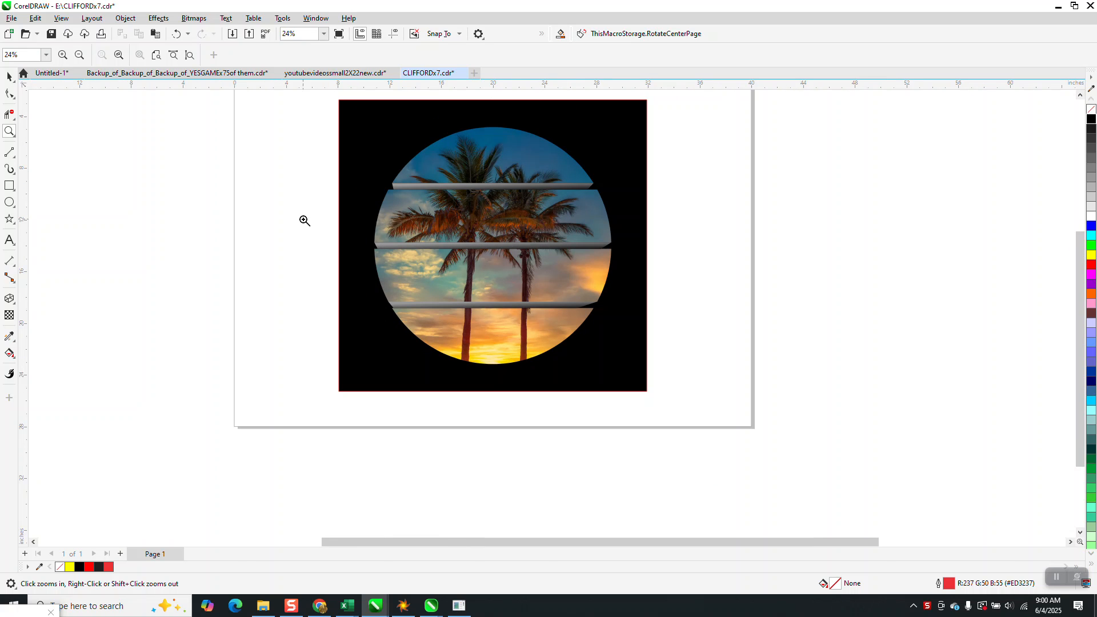
{"action": "left_click", "coordinate": [10, 76]}
{"action": "scroll", "coordinate": [225, 205], "scroll_direction": "down", "scroll_amount": 1}
{"action": "left_click_drag", "start_coordinate": [278, 123], "coordinate": [625, 376]}
{"action": "left_click_drag", "start_coordinate": [462, 239], "coordinate": [792, 241]}
{"action": "scroll", "coordinate": [549, 289], "scroll_direction": "down", "scroll_amount": 1}
{"action": "left_click_drag", "start_coordinate": [57, 227], "coordinate": [245, 235]}
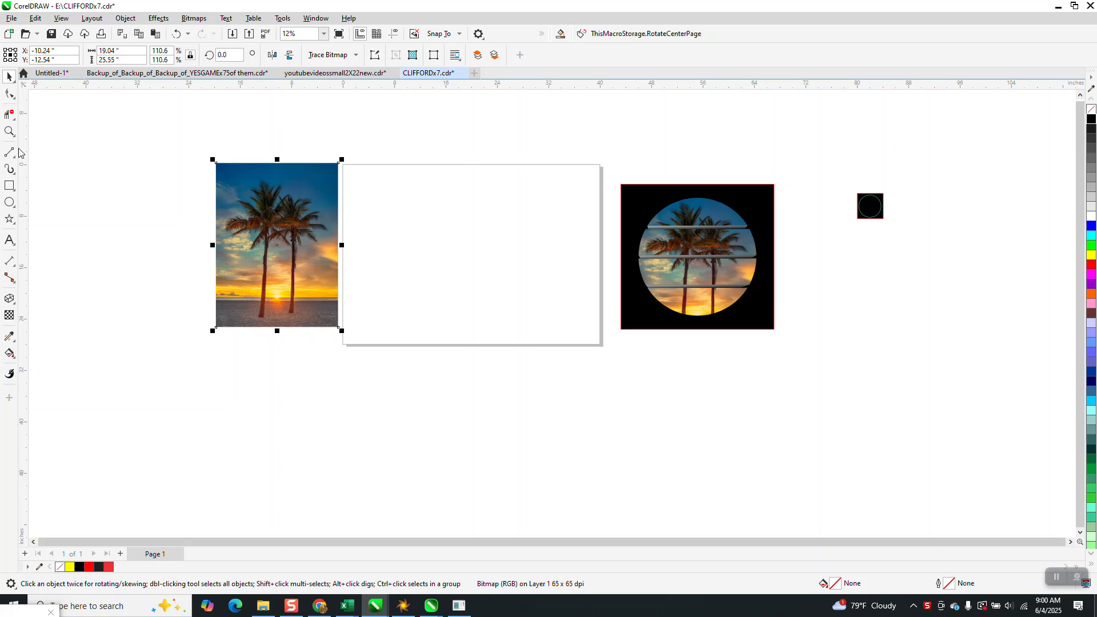
Draw a circle about 17.85 inches in diameter and center it on the page
{"action": "left_click", "coordinate": [9, 131]}
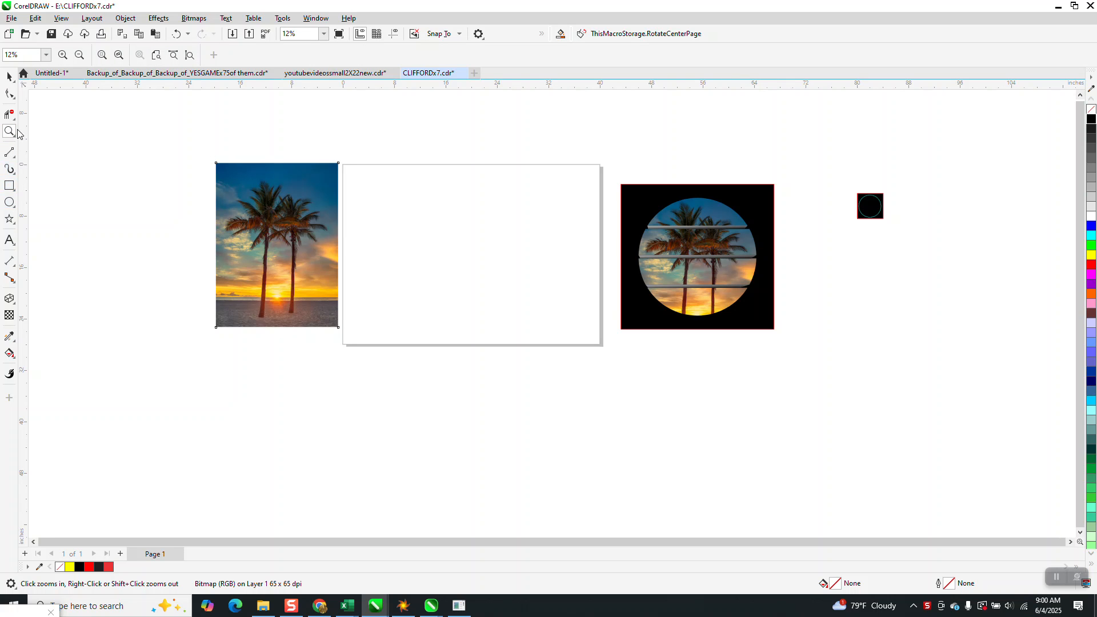
{"action": "left_click_drag", "start_coordinate": [344, 156], "coordinate": [616, 342]}
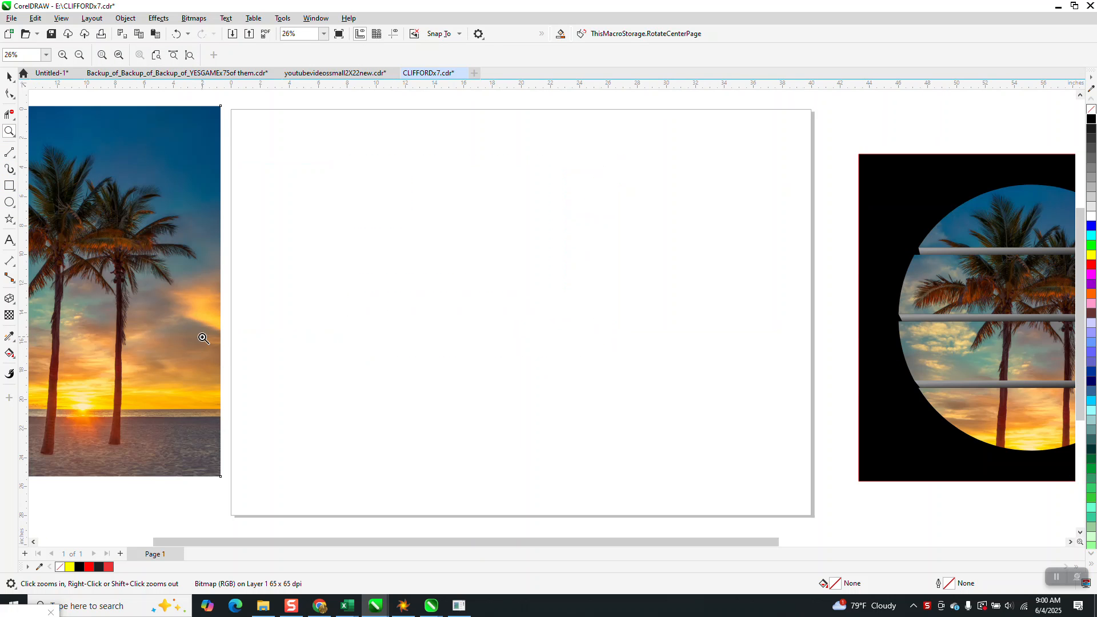
{"action": "left_click", "coordinate": [10, 202]}
{"action": "mouse_move", "coordinate": [636, 176]}
{"action": "left_mouse_down"}
{"action": "mouse_move", "coordinate": [595, 270]}
{"action": "mouse_move", "coordinate": [462, 437]}
{"action": "left_mouse_up"}
{"action": "key", "text": "p"}
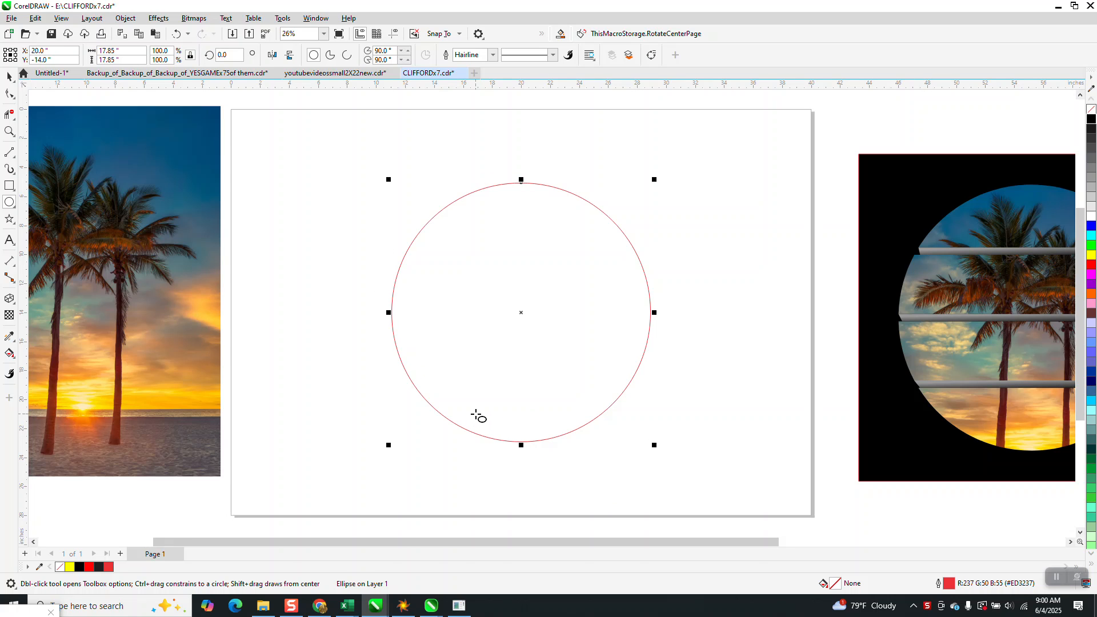
Draw a horizontal 2-point line about 23.87 inches long, placing it at the circle's top edge with a copy at the bottom edge
{"action": "left_click", "coordinate": [14, 161]}
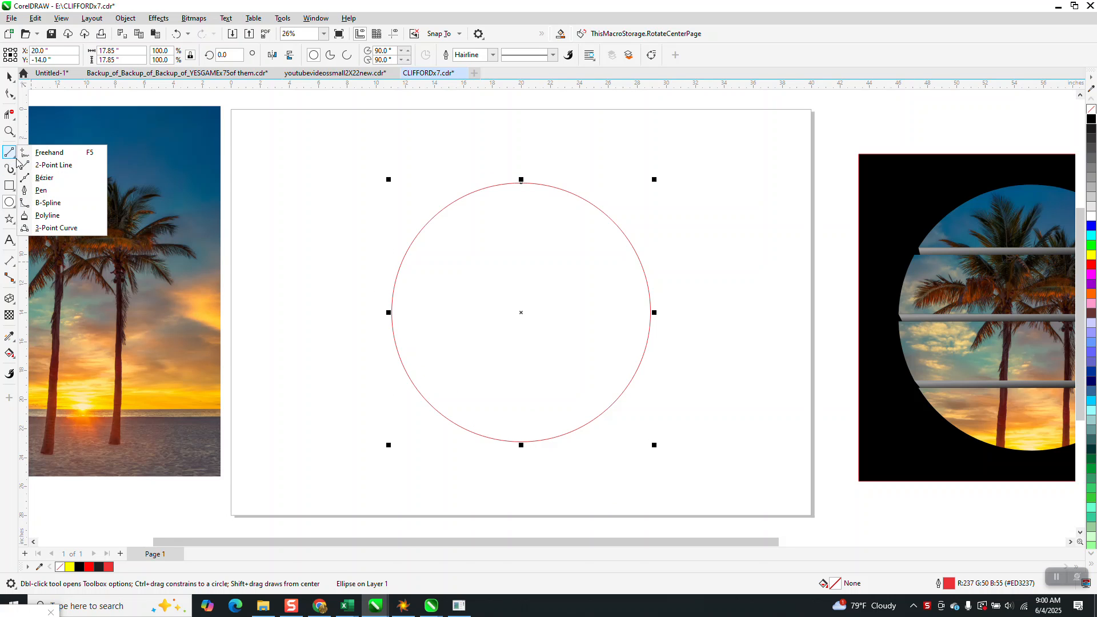
{"action": "left_click", "coordinate": [63, 166]}
{"action": "left_click_drag", "start_coordinate": [342, 150], "coordinate": [693, 149]}
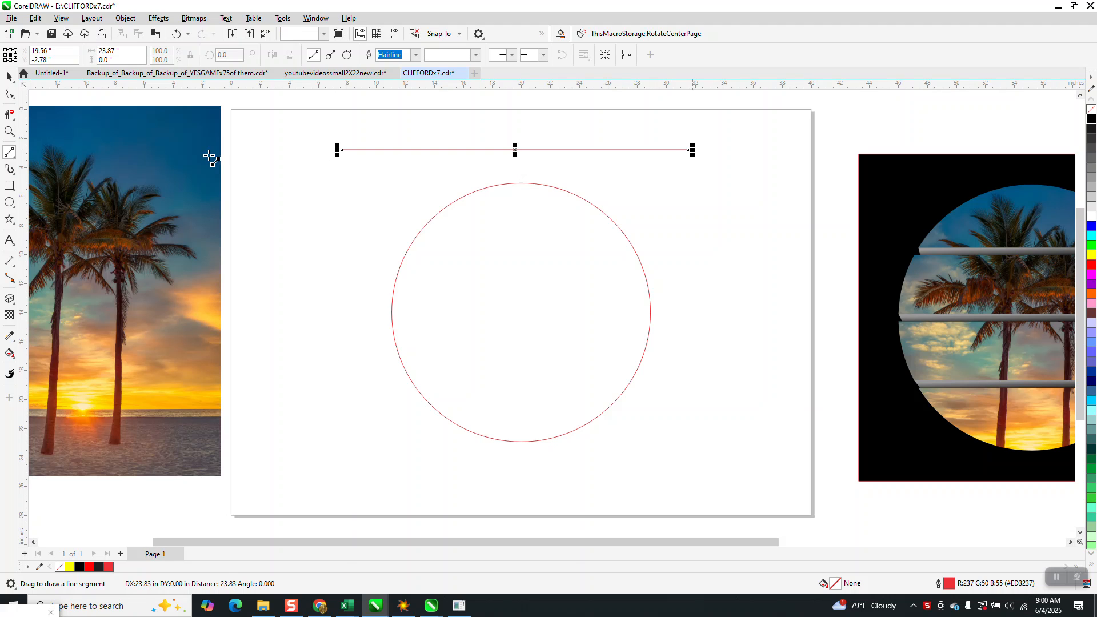
{"action": "key", "text": "space"}
{"action": "left_click_drag", "start_coordinate": [515, 150], "coordinate": [517, 439]}
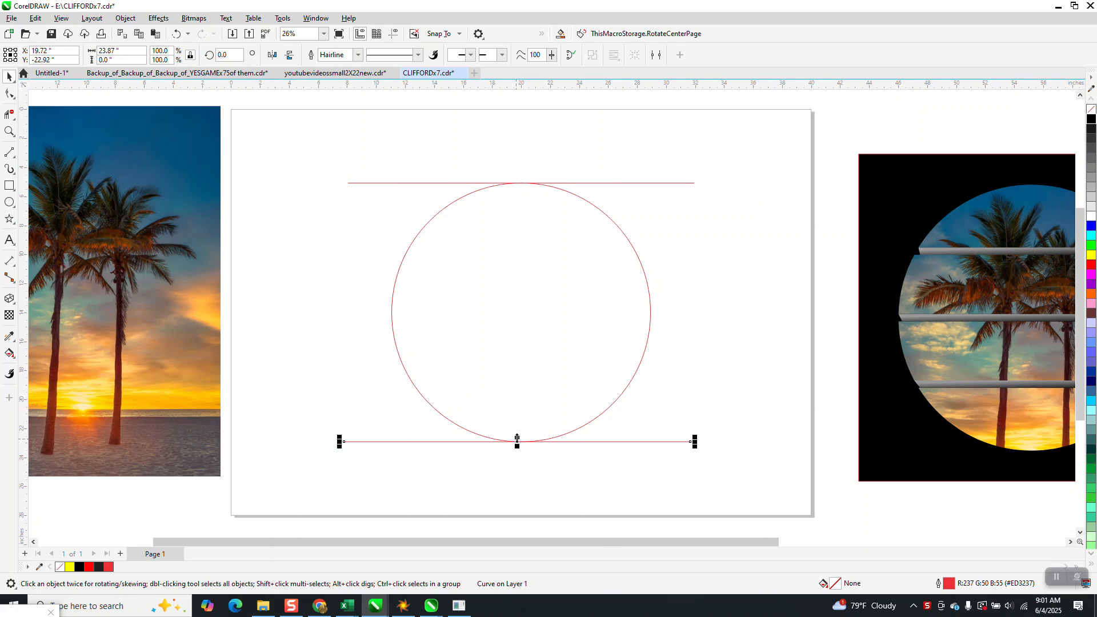
Blend the top and bottom lines with 3 intermediate steps
{"action": "left_click", "coordinate": [392, 182], "text": "shift"}
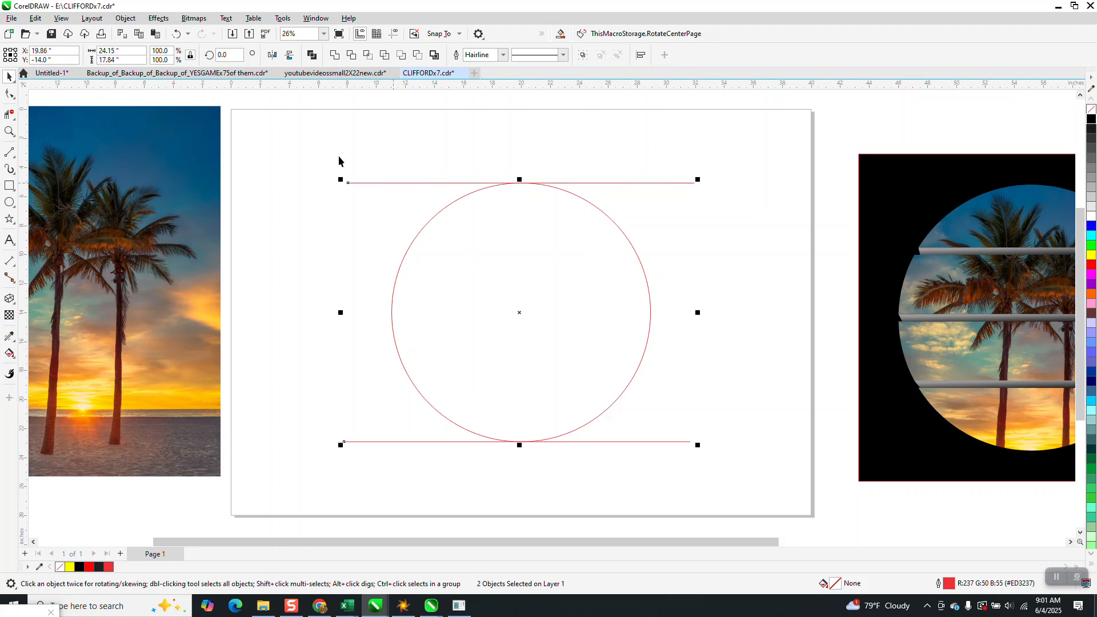
{"action": "left_click", "coordinate": [158, 18]}
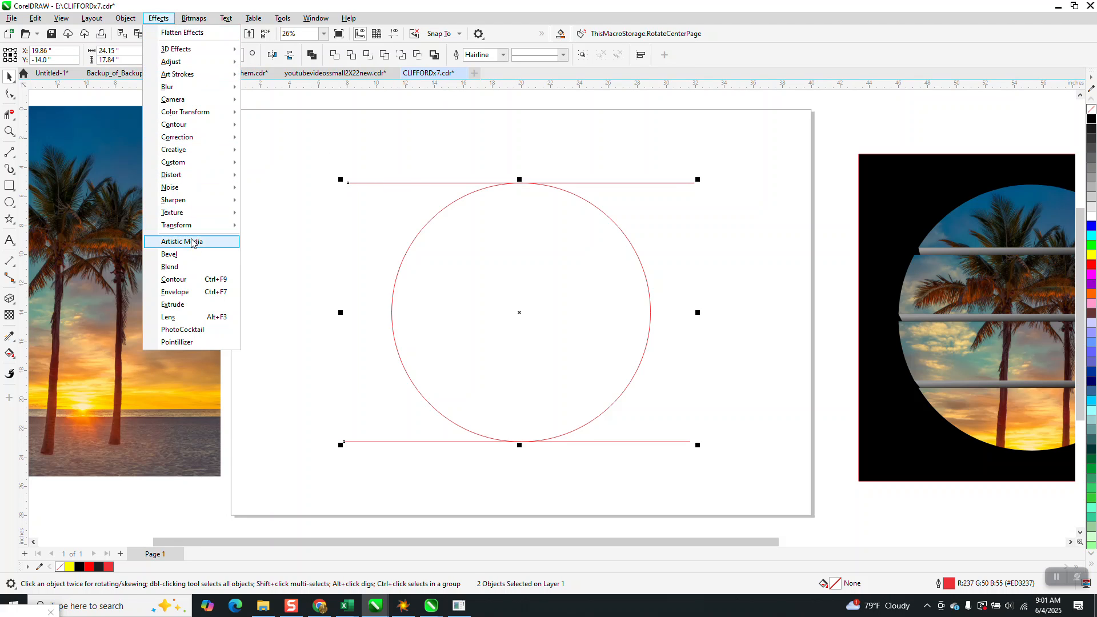
{"action": "left_click", "coordinate": [191, 267]}
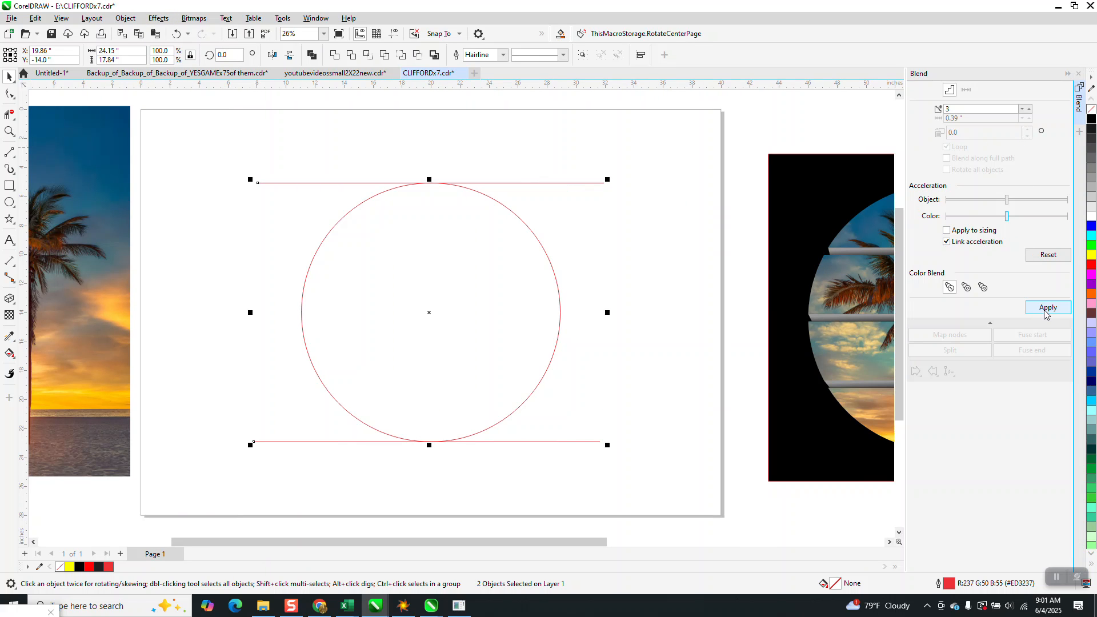
{"action": "left_click", "coordinate": [1046, 309]}
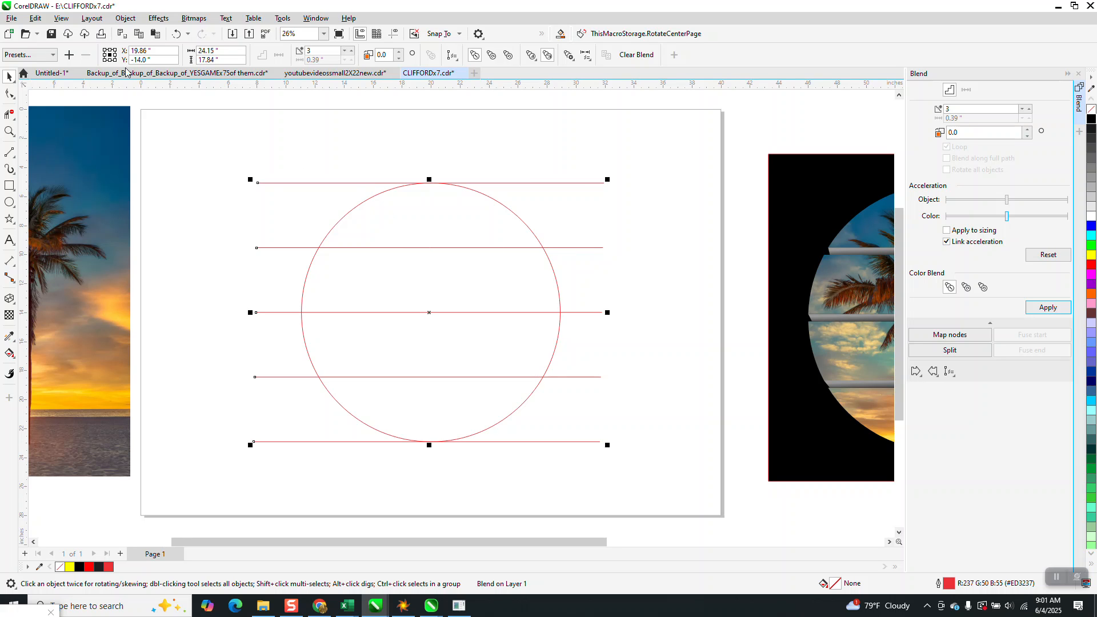
Break the blend apart and ungroup its lines into separate objects
{"action": "left_click", "coordinate": [125, 18]}
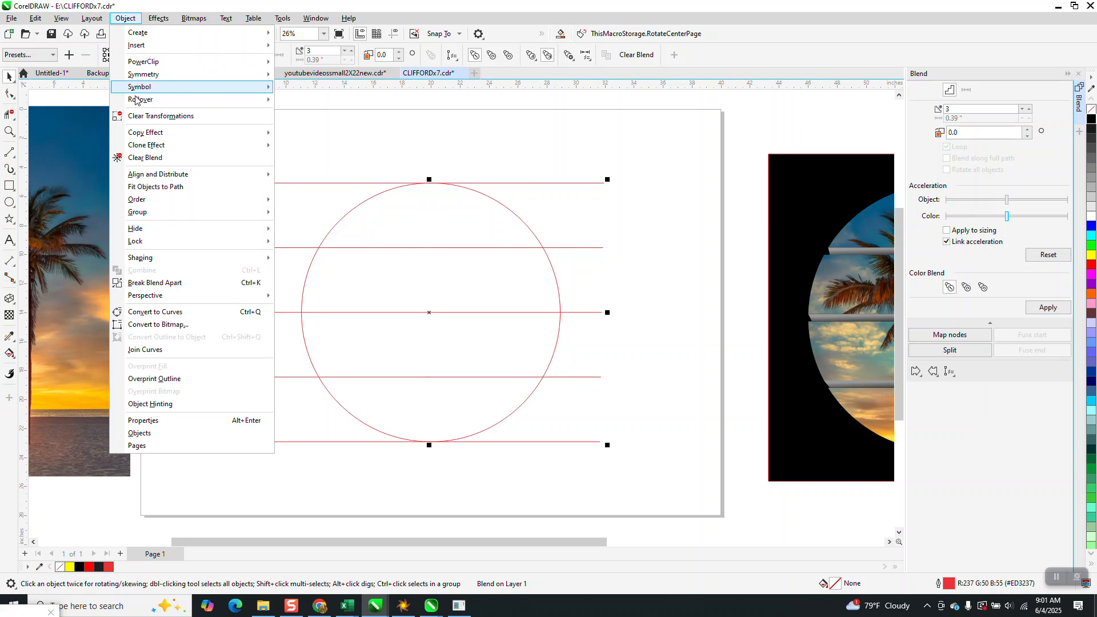
{"action": "left_click", "coordinate": [174, 283]}
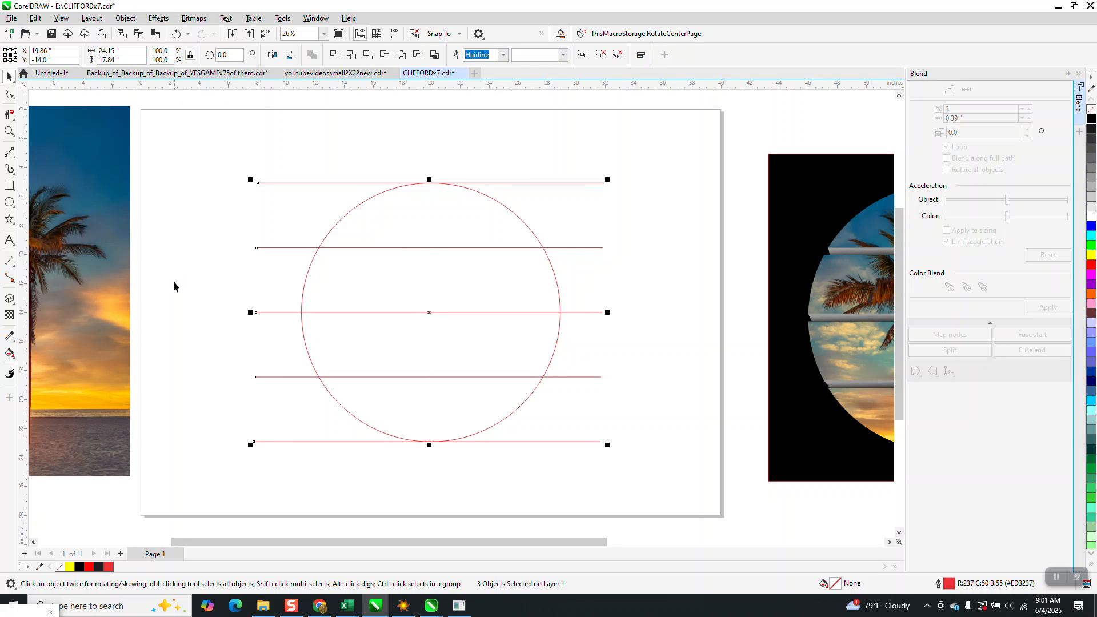
{"action": "left_click", "coordinate": [134, 22]}
{"action": "mouse_move", "coordinate": [262, 212]}
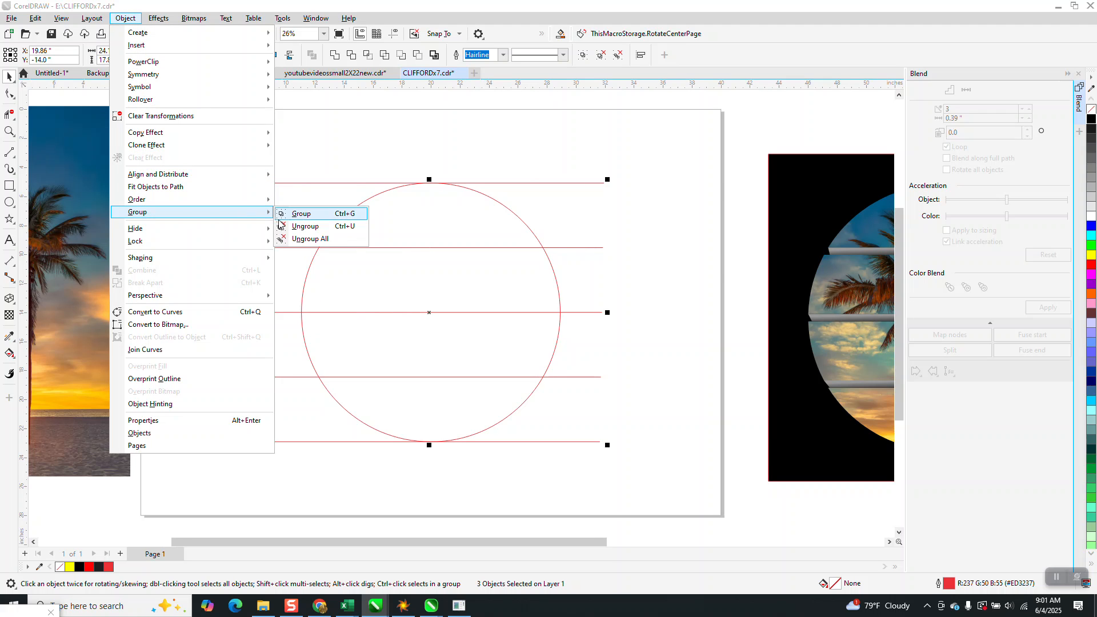
{"action": "left_click", "coordinate": [297, 227]}
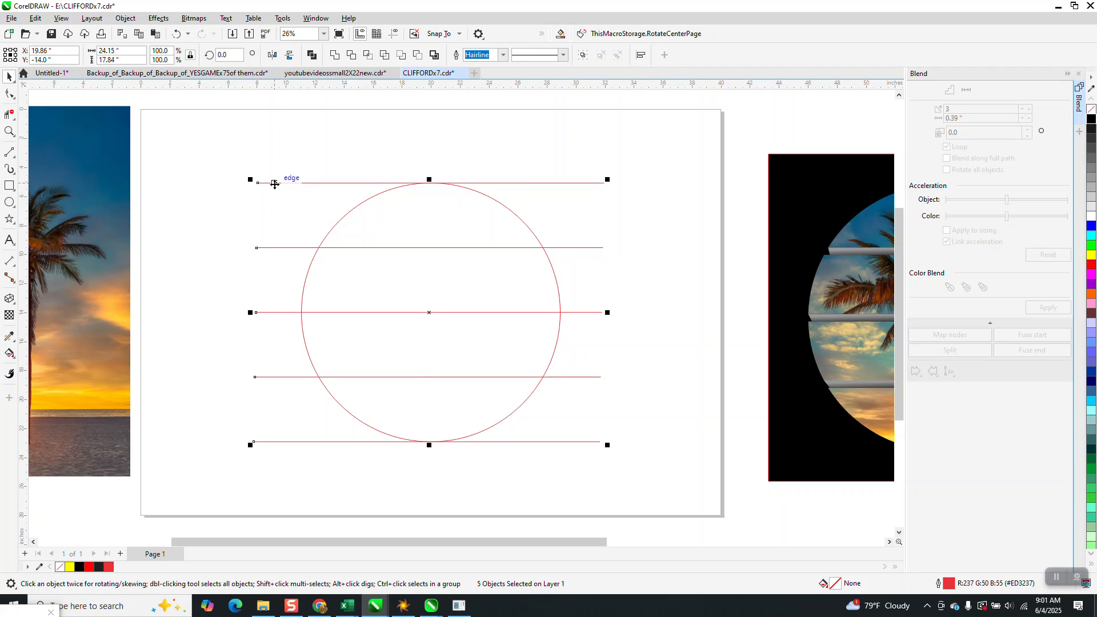
Delete the two outer lines touching the top and bottom of the circle
{"action": "left_click", "coordinate": [270, 179]}
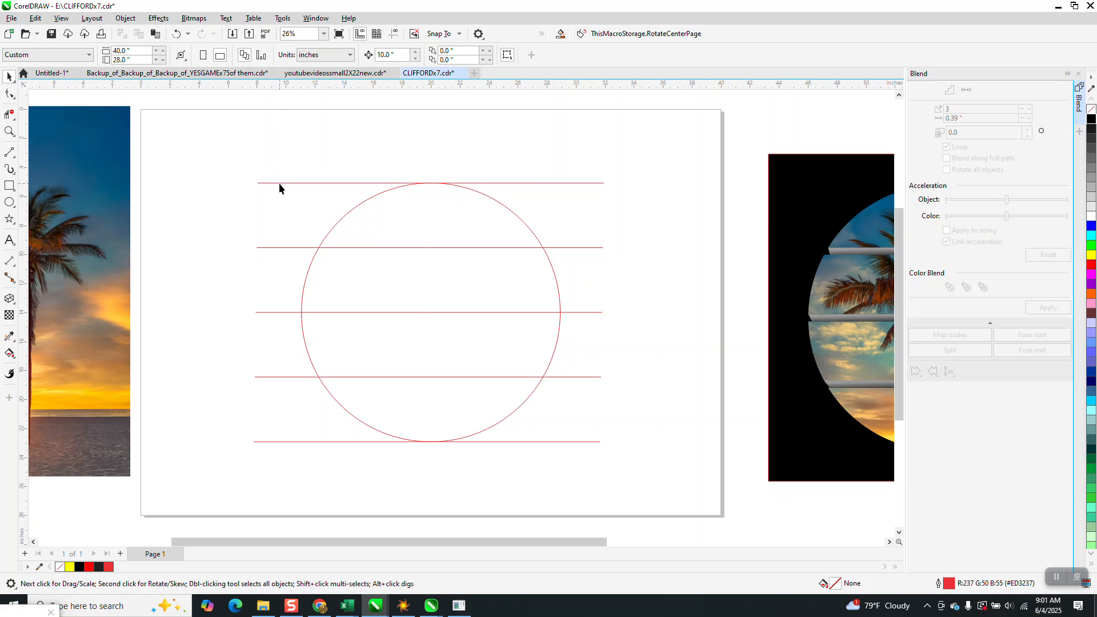
{"action": "left_click", "coordinate": [279, 183]}
{"action": "key", "text": "Delete"}
{"action": "left_click", "coordinate": [293, 442]}
{"action": "key", "text": "Delete"}
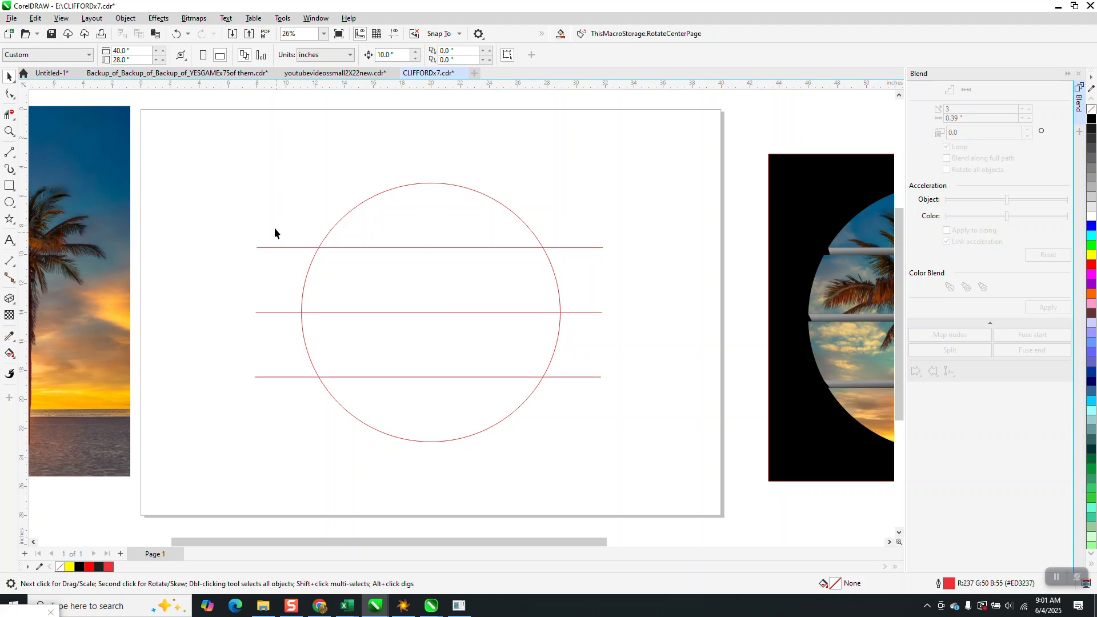
Set the outline width of the three remaining horizontal lines to 24 pt
{"action": "left_click_drag", "start_coordinate": [257, 387], "coordinate": [252, 406]}
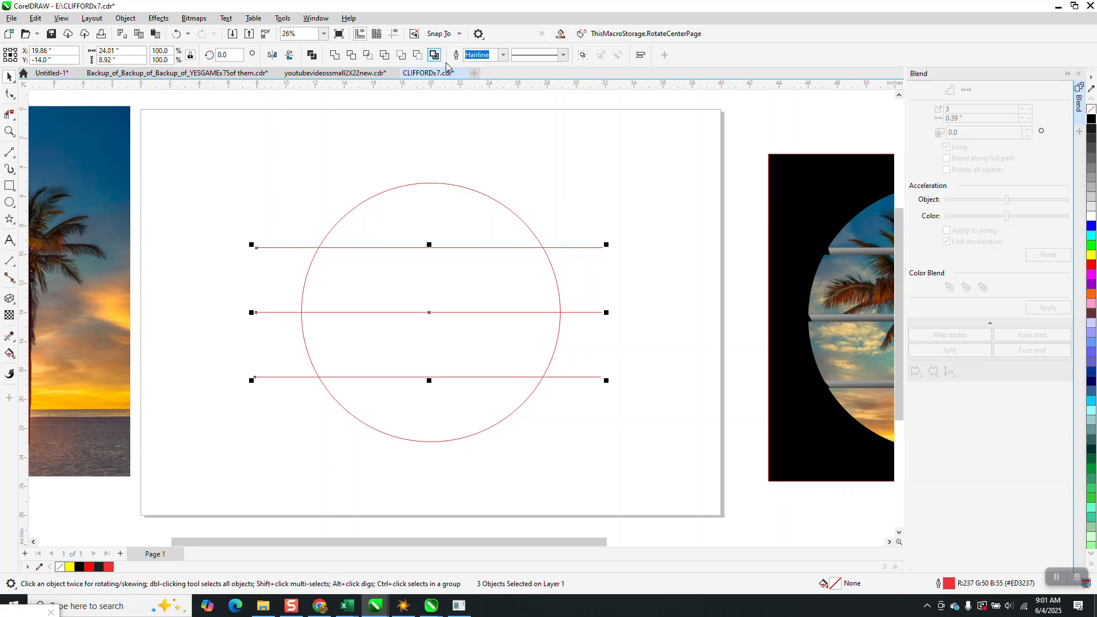
{"action": "left_click", "coordinate": [503, 54]}
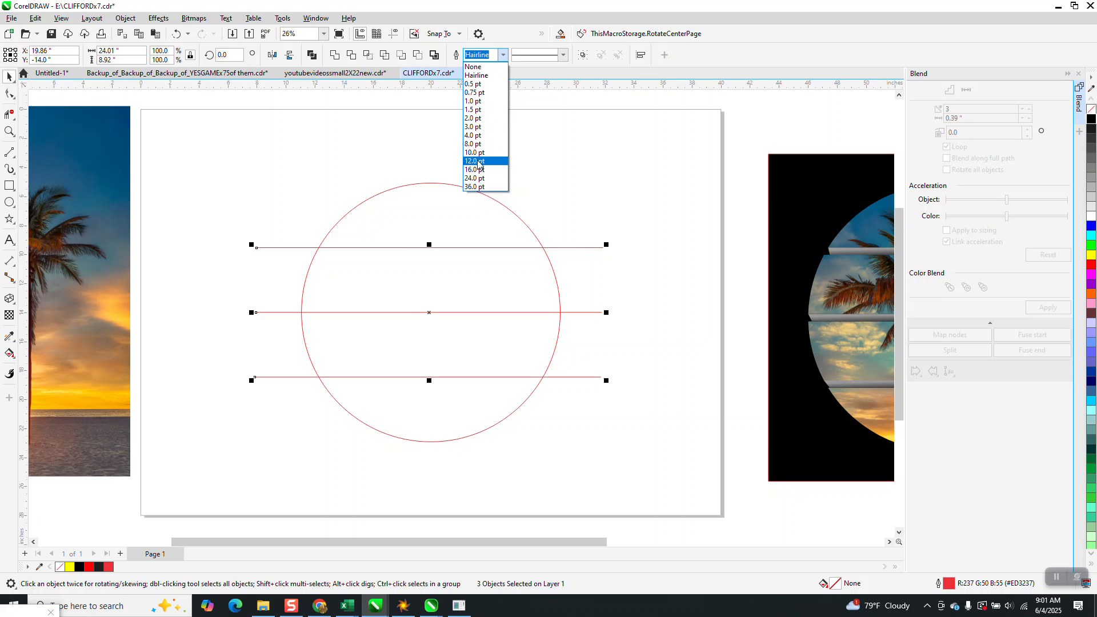
{"action": "left_click", "coordinate": [477, 164]}
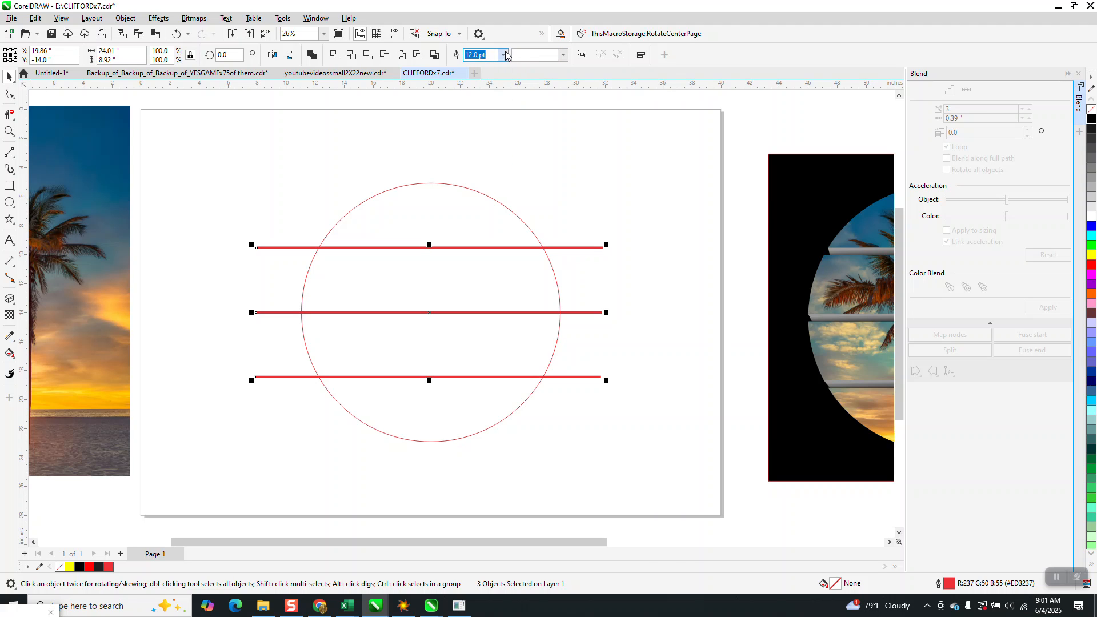
{"action": "left_click", "coordinate": [503, 54]}
{"action": "left_click", "coordinate": [476, 178]}
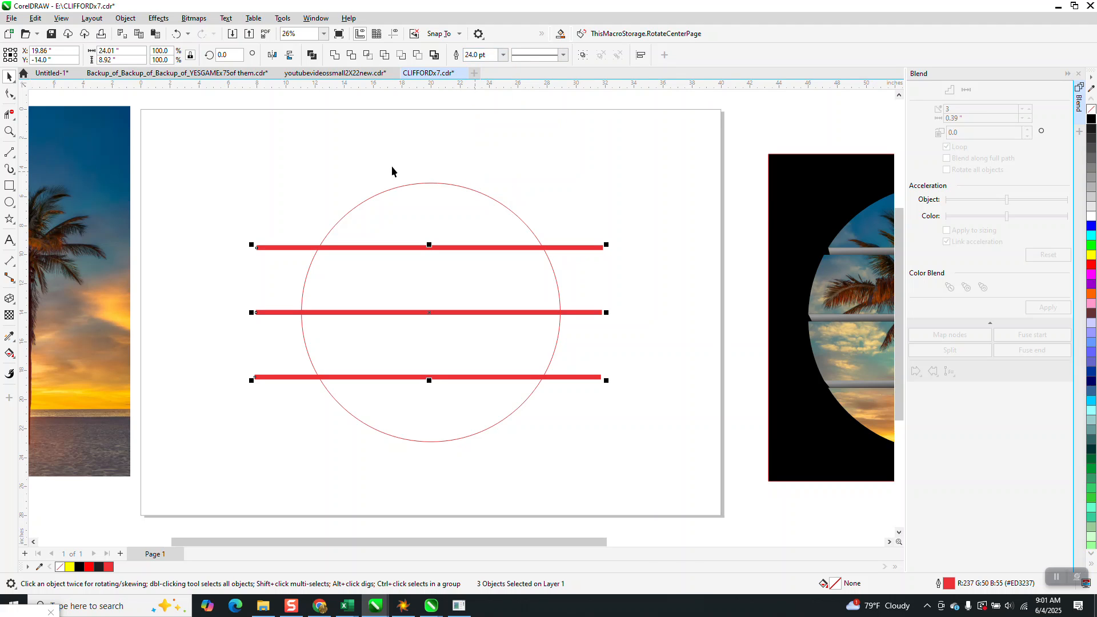
Try converting the outlines of the three thick lines to objects and undo the conversion
{"action": "left_click", "coordinate": [126, 17]}
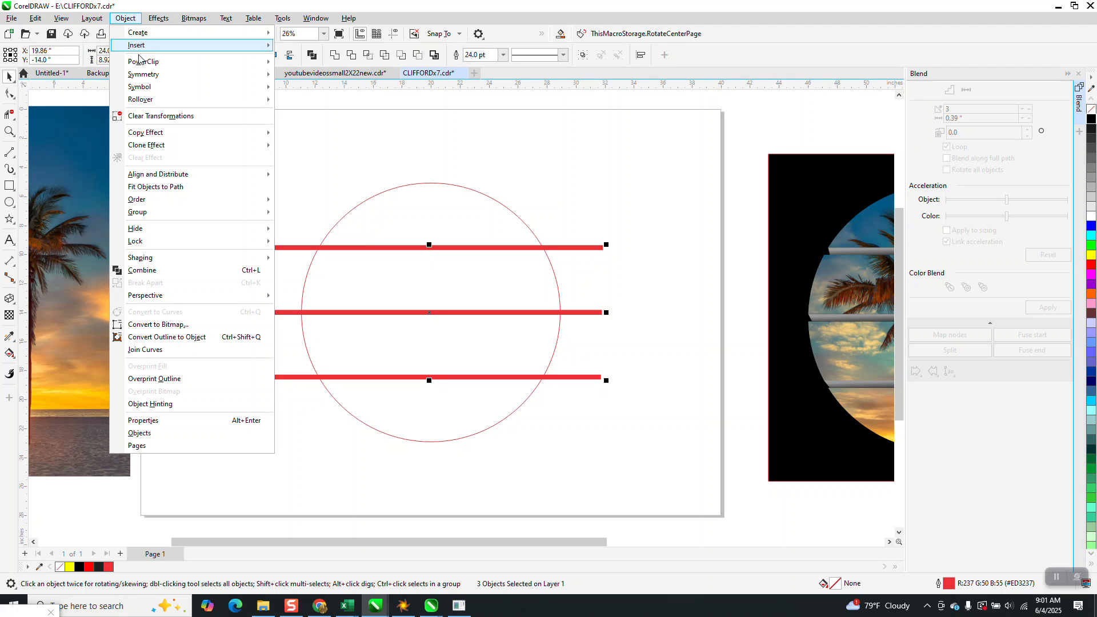
{"action": "left_click", "coordinate": [197, 338]}
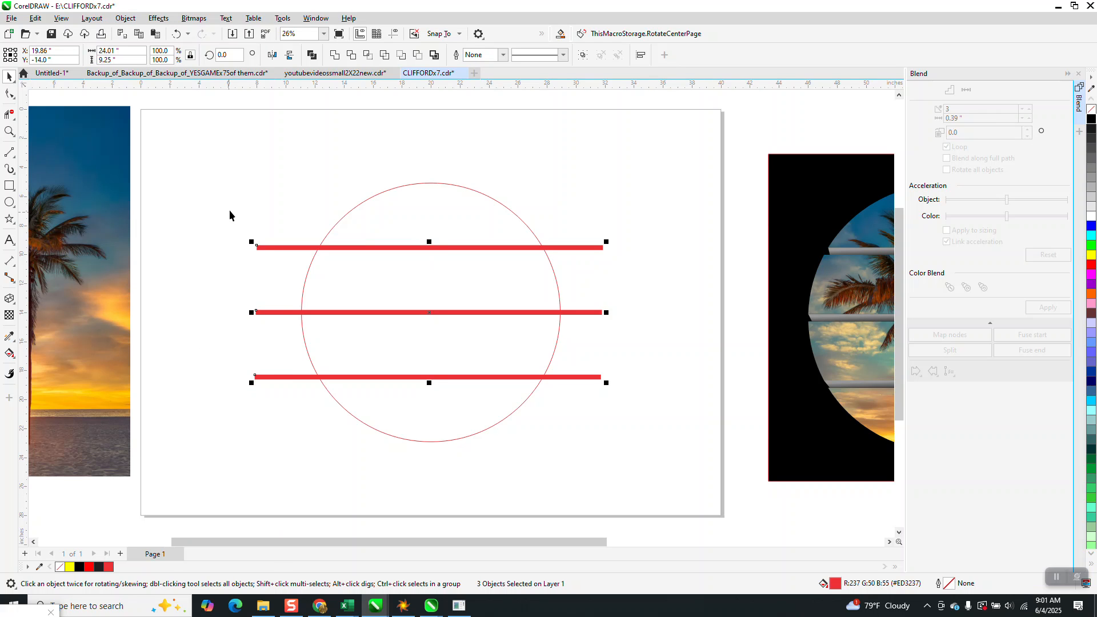
{"action": "left_click", "coordinate": [179, 35]}
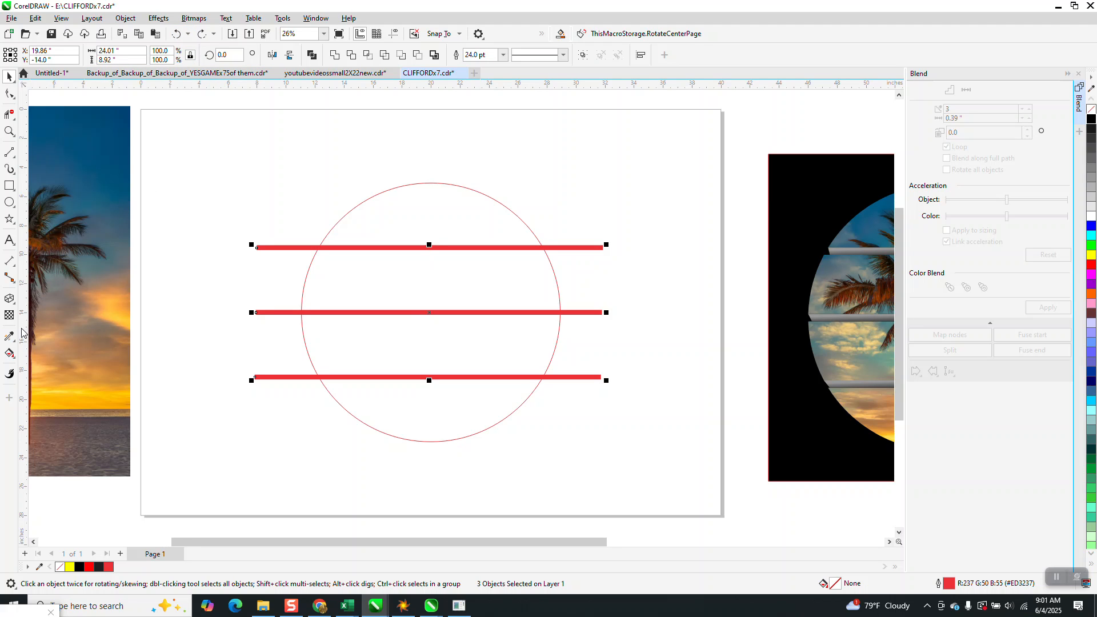
Try Smart Fill in grey on the circle's top two bands, nudging each filled piece 10 inches to the right
{"action": "left_click", "coordinate": [9, 354]}
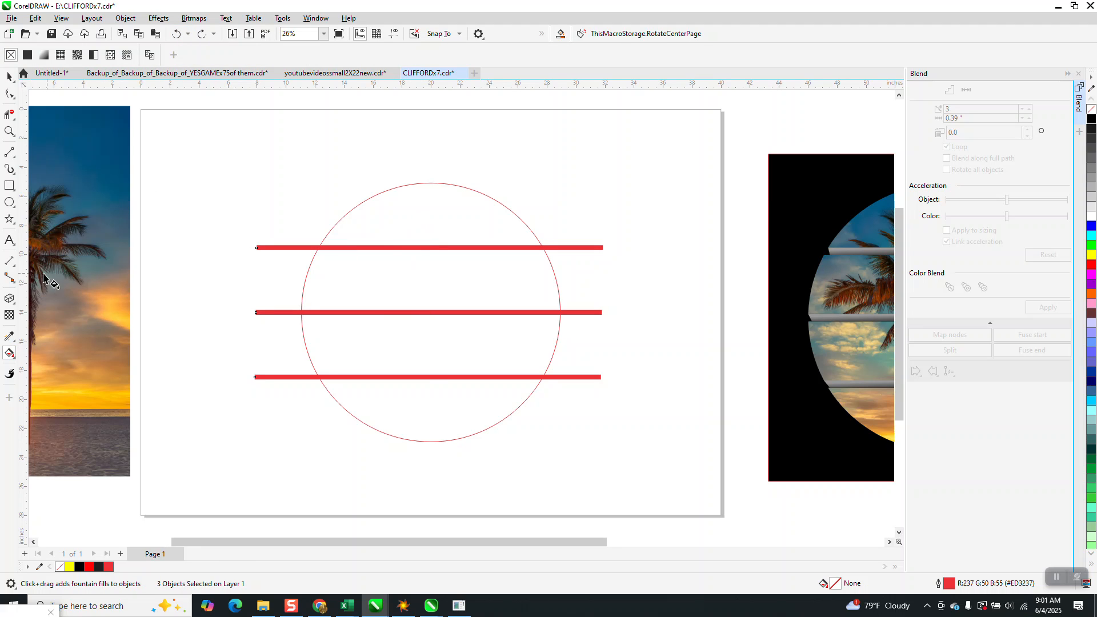
{"action": "left_click", "coordinate": [11, 358]}
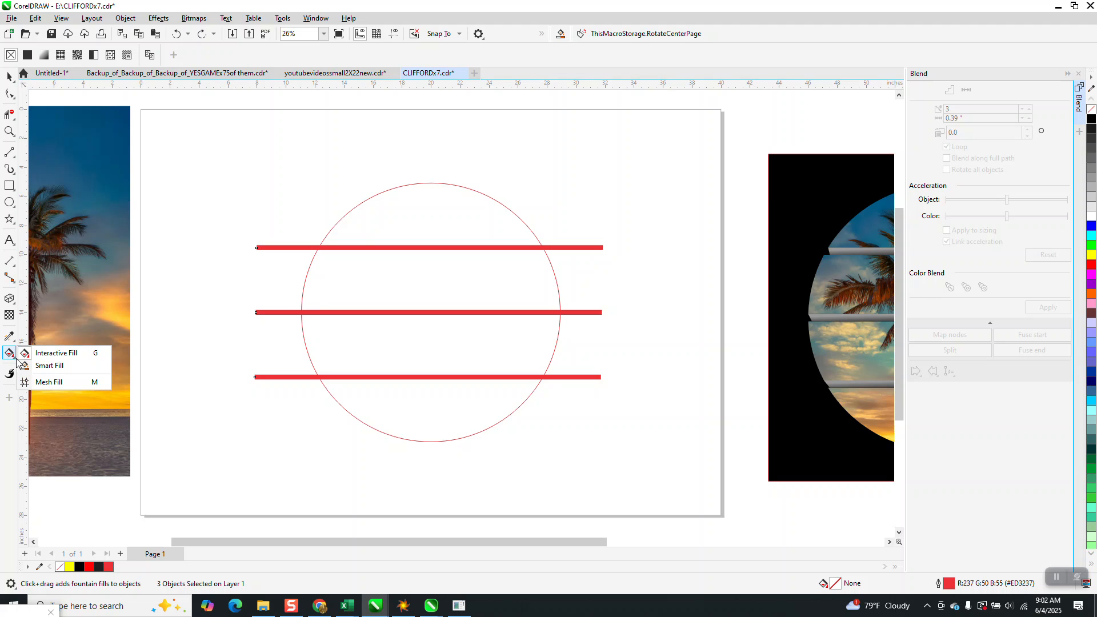
{"action": "left_click", "coordinate": [55, 364]}
{"action": "left_click", "coordinate": [444, 211]}
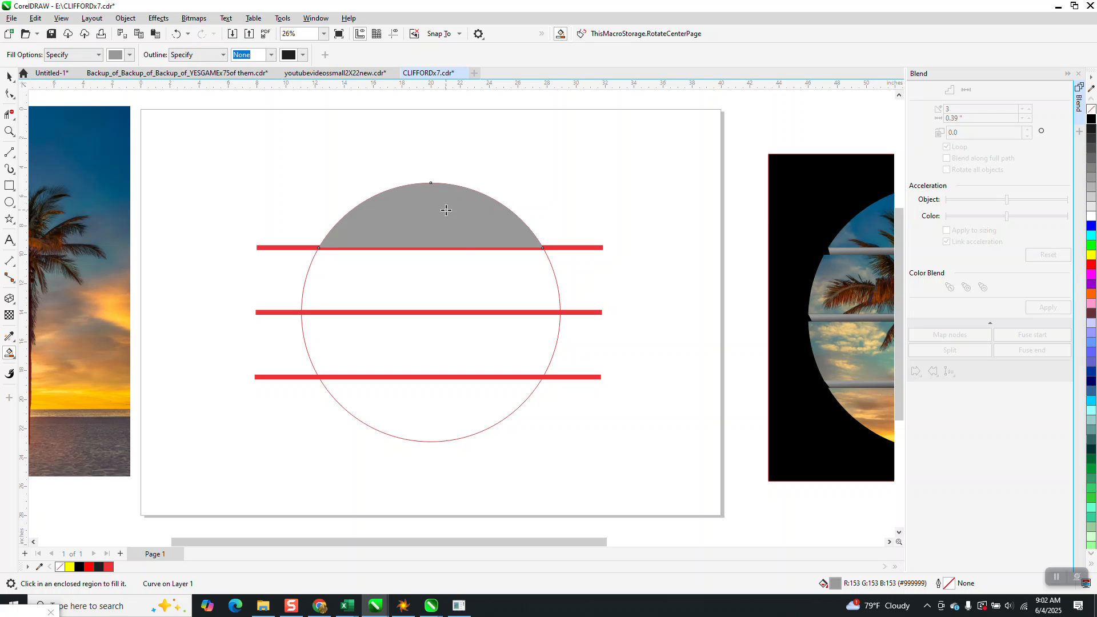
{"action": "key", "text": "Right"}
{"action": "left_click", "coordinate": [452, 269]}
{"action": "key", "text": "Right"}
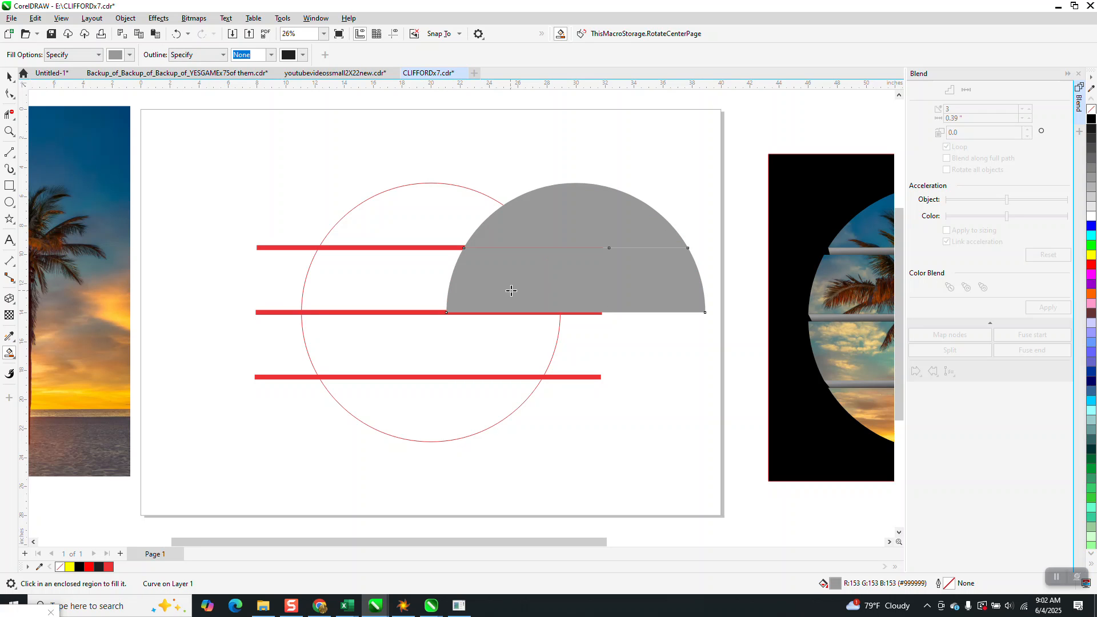
Delete the two grey pieces made with Smart Fill
{"action": "left_click", "coordinate": [9, 77]}
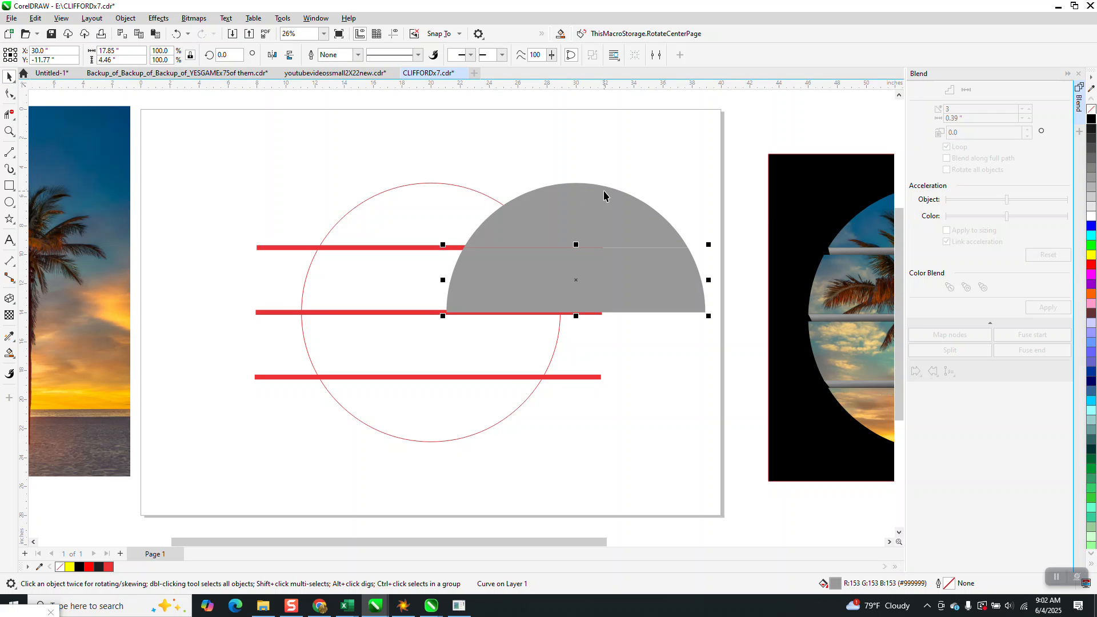
{"action": "key", "text": "Delete"}
{"action": "left_click", "coordinate": [641, 228]}
{"action": "key", "text": "Delete"}
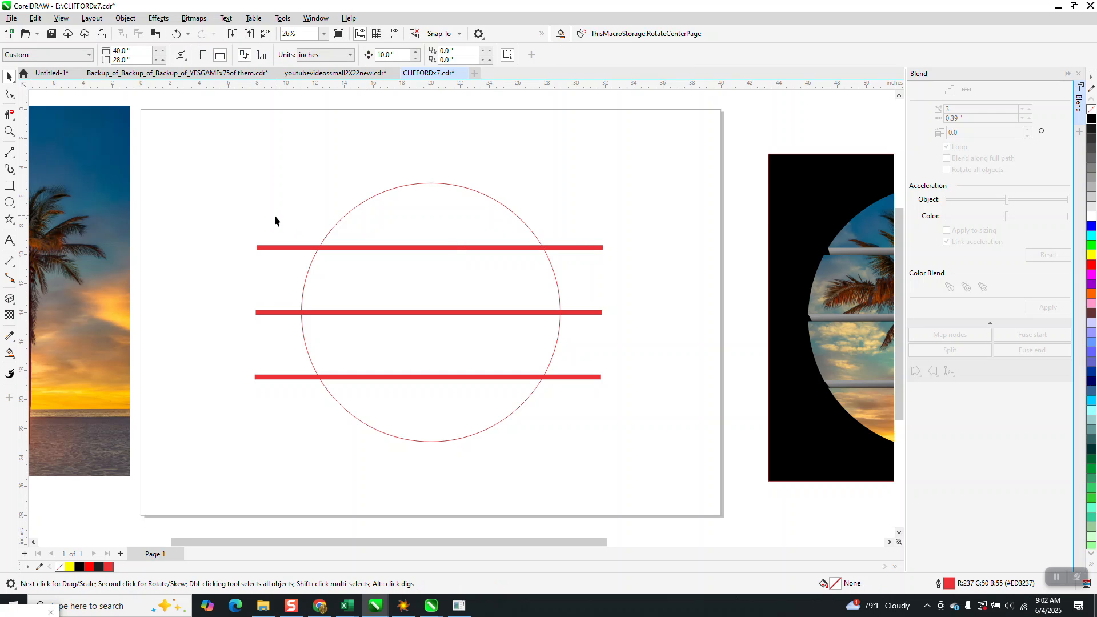
Convert the 24 pt outlines of the three horizontal lines to objects
{"action": "left_click_drag", "start_coordinate": [276, 215], "coordinate": [261, 393]}
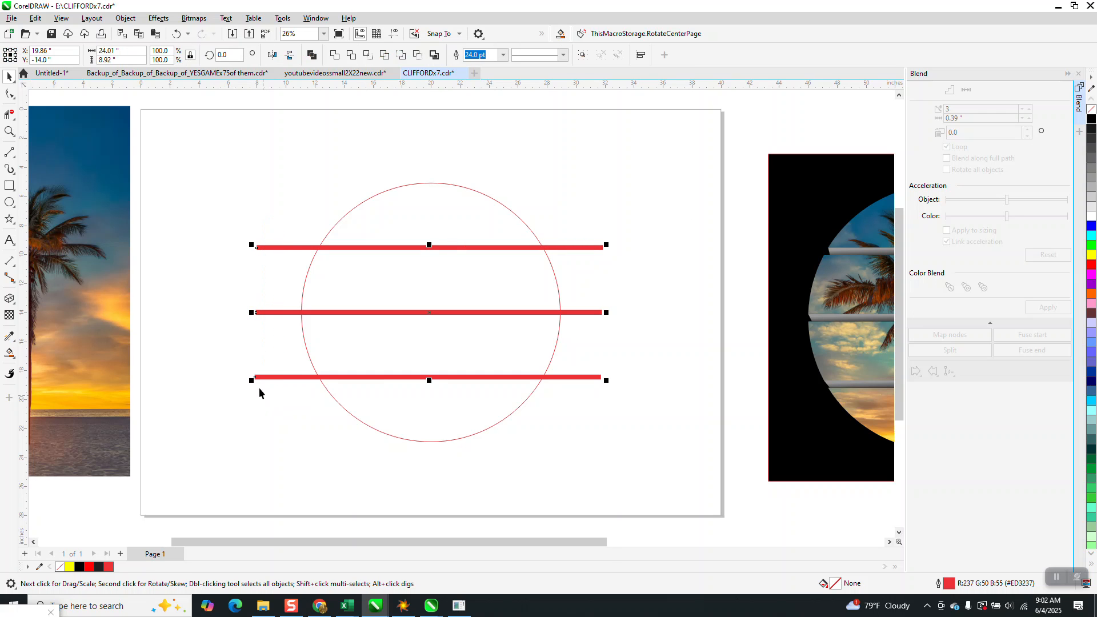
{"action": "left_click", "coordinate": [126, 18]}
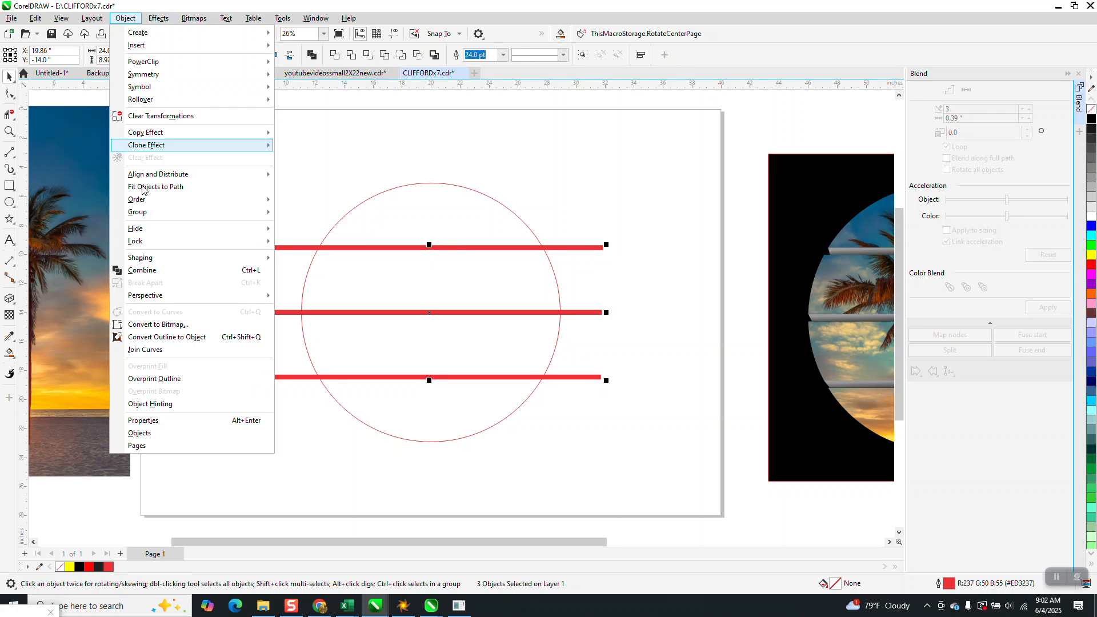
{"action": "left_click", "coordinate": [171, 337]}
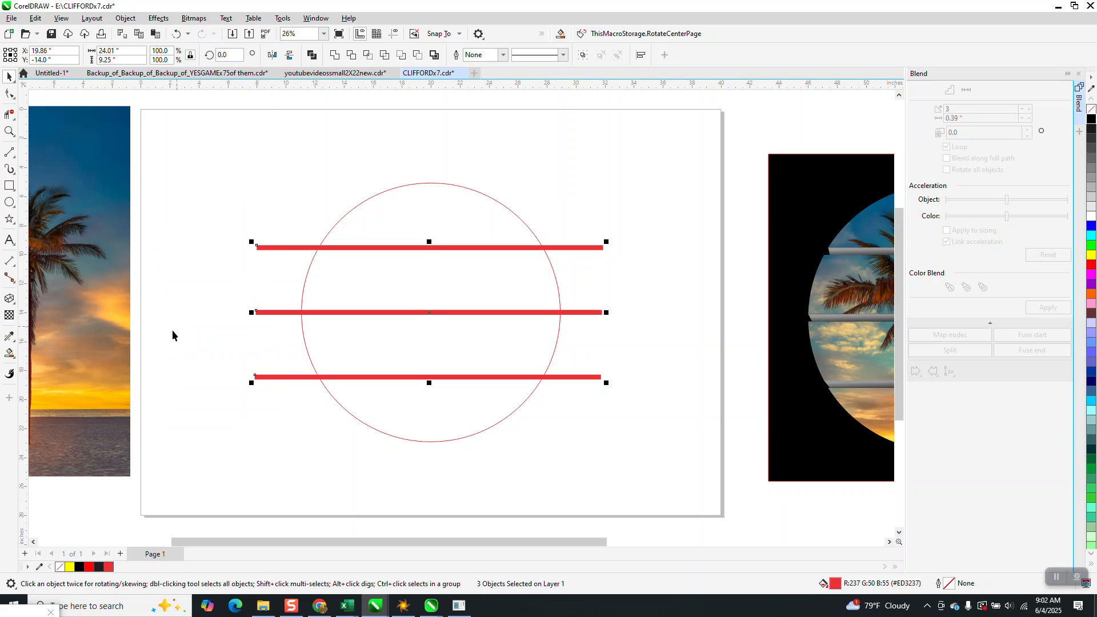
Move the finished sample graphic with its black background upward, clearing the space beside the page
{"action": "left_click_drag", "start_coordinate": [234, 169], "coordinate": [354, 361]}
{"action": "left_click_drag", "start_coordinate": [601, 462], "coordinate": [643, 441]}
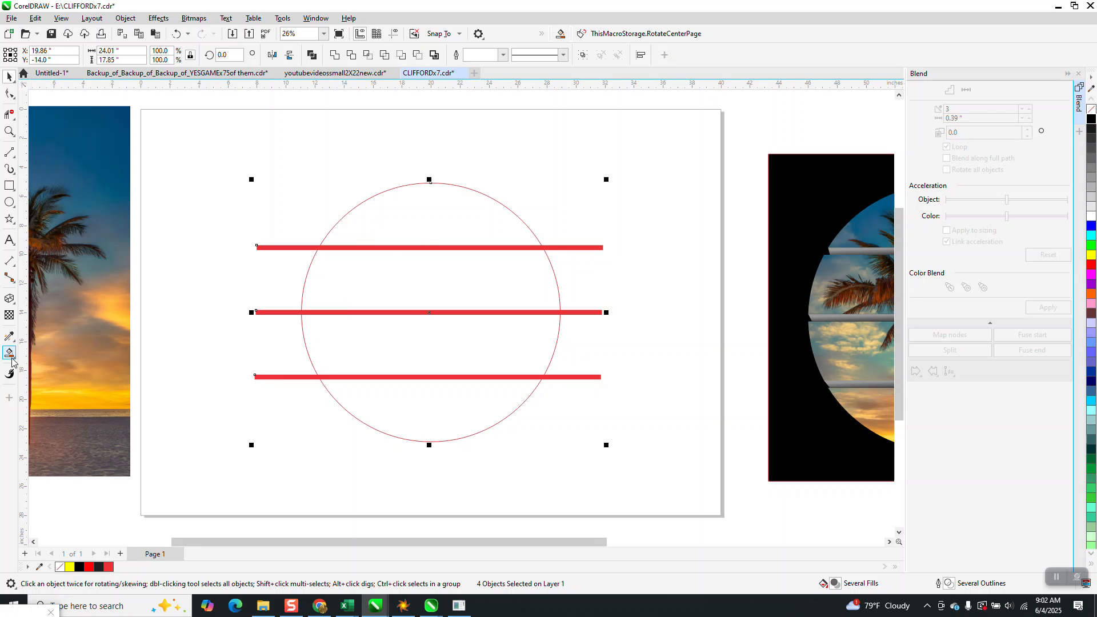
{"action": "scroll", "coordinate": [405, 373], "scroll_direction": "down", "scroll_amount": 2}
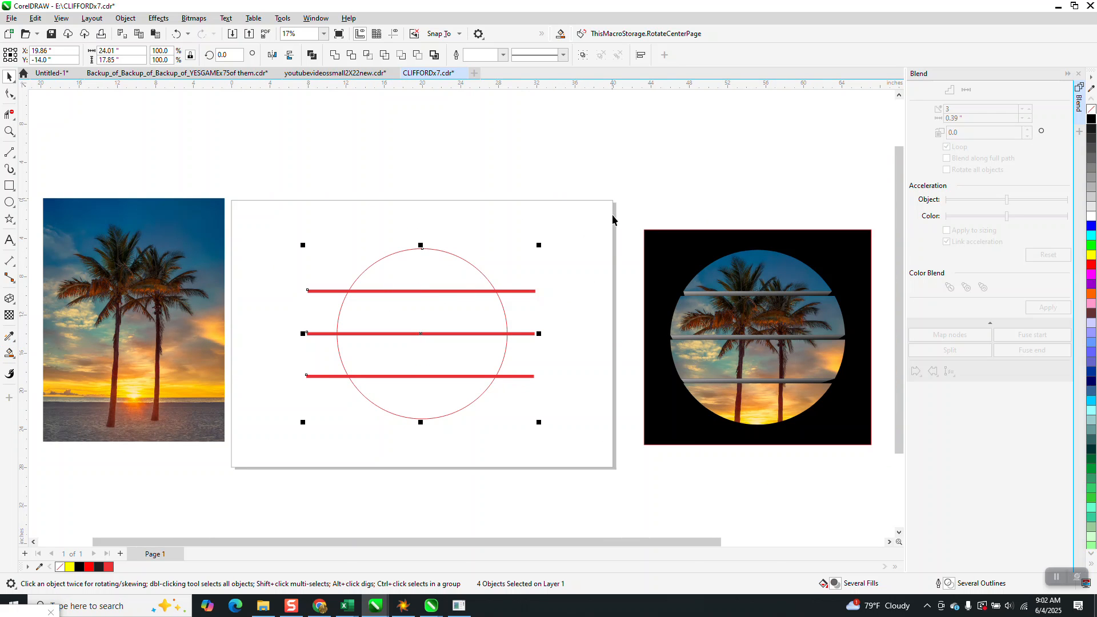
{"action": "left_click", "coordinate": [787, 358]}
{"action": "left_click_drag", "start_coordinate": [787, 358], "coordinate": [772, 157]}
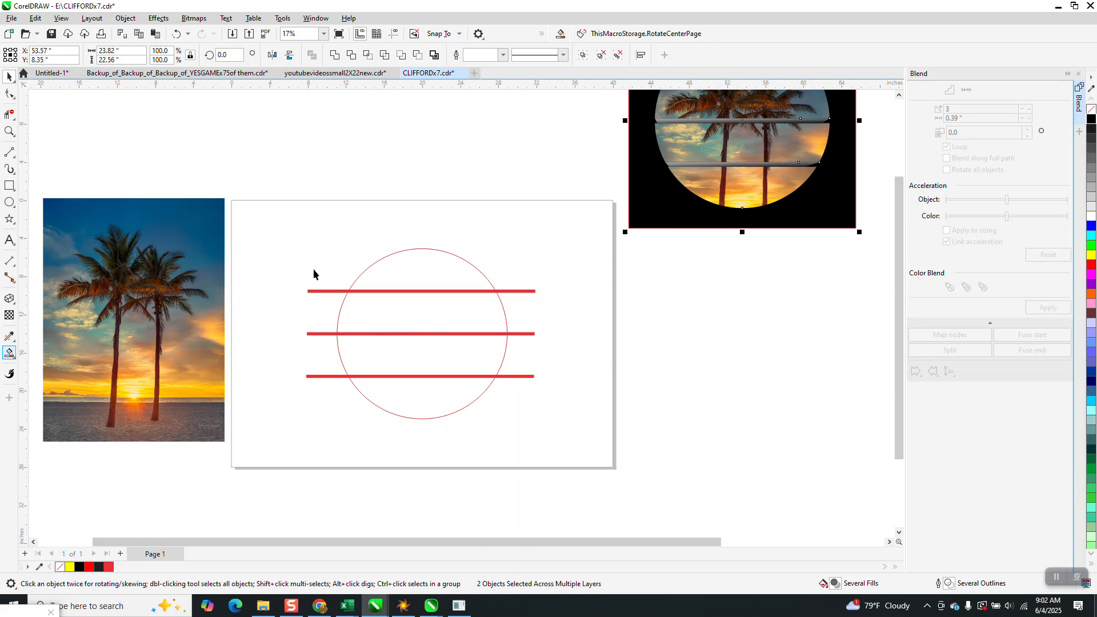
Set the nudge distance to 25 inches, and Smart Fill the circle's four bands in grey, nudging each piece to the right
{"action": "left_click_drag", "start_coordinate": [302, 231], "coordinate": [548, 440]}
{"action": "left_click", "coordinate": [324, 139]}
{"action": "left_click_drag", "start_coordinate": [408, 55], "coordinate": [382, 57]}
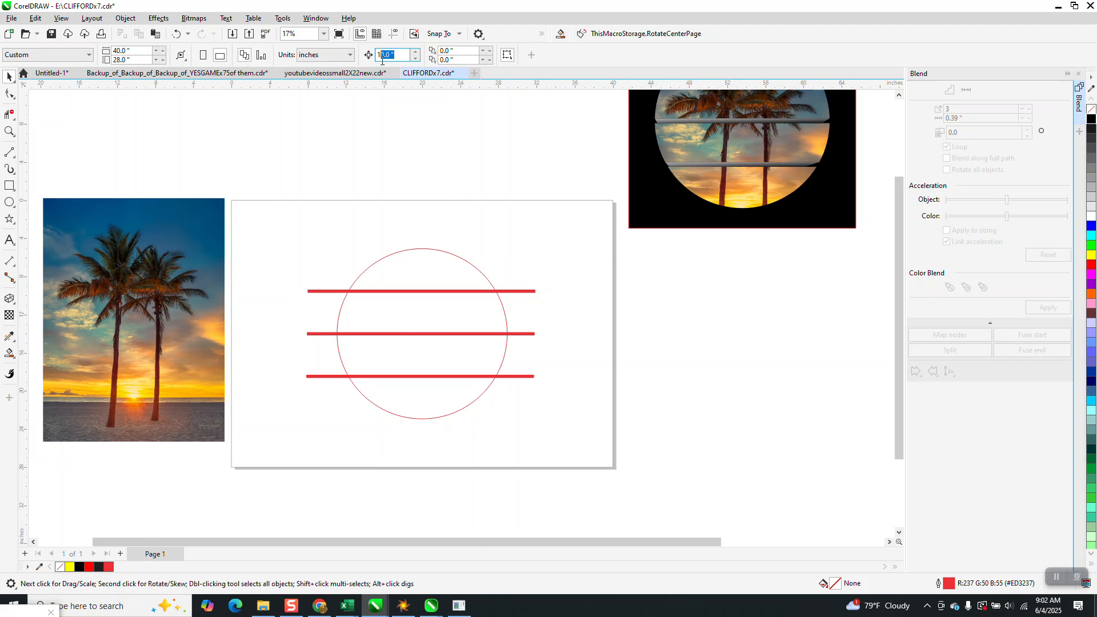
{"action": "type", "text": "2"}
{"action": "left_click", "coordinate": [9, 353]}
{"action": "left_click", "coordinate": [431, 282]}
{"action": "key", "text": "Right"}
{"action": "left_click", "coordinate": [432, 312]}
{"action": "key", "text": "Right"}
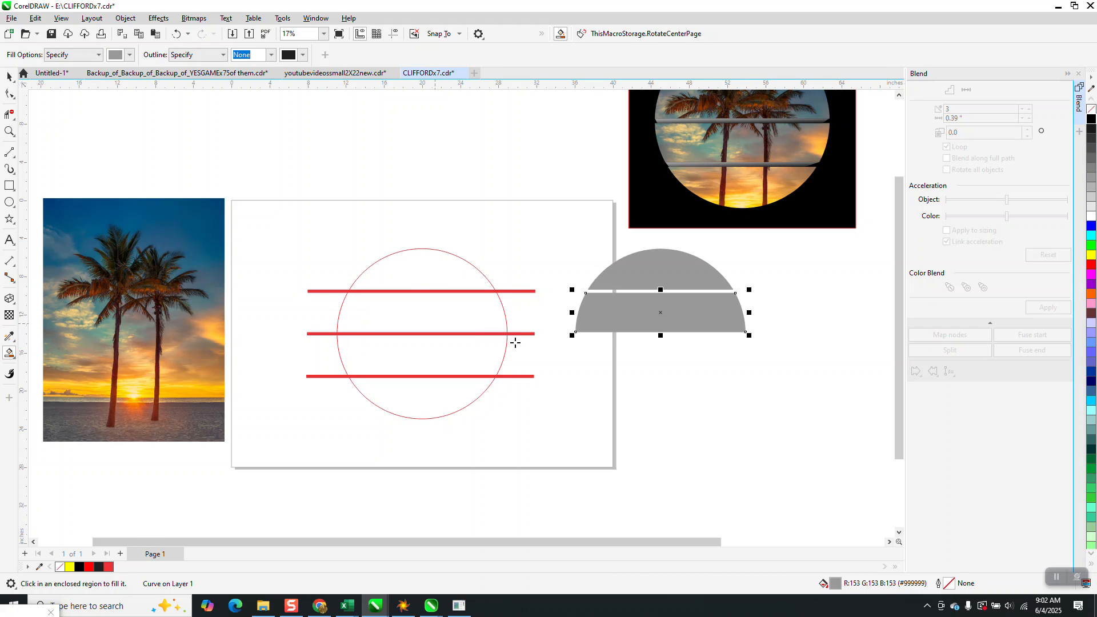
{"action": "left_click", "coordinate": [490, 359]}
{"action": "key", "text": "Right"}
{"action": "left_click", "coordinate": [448, 399]}
{"action": "key", "text": "Right"}
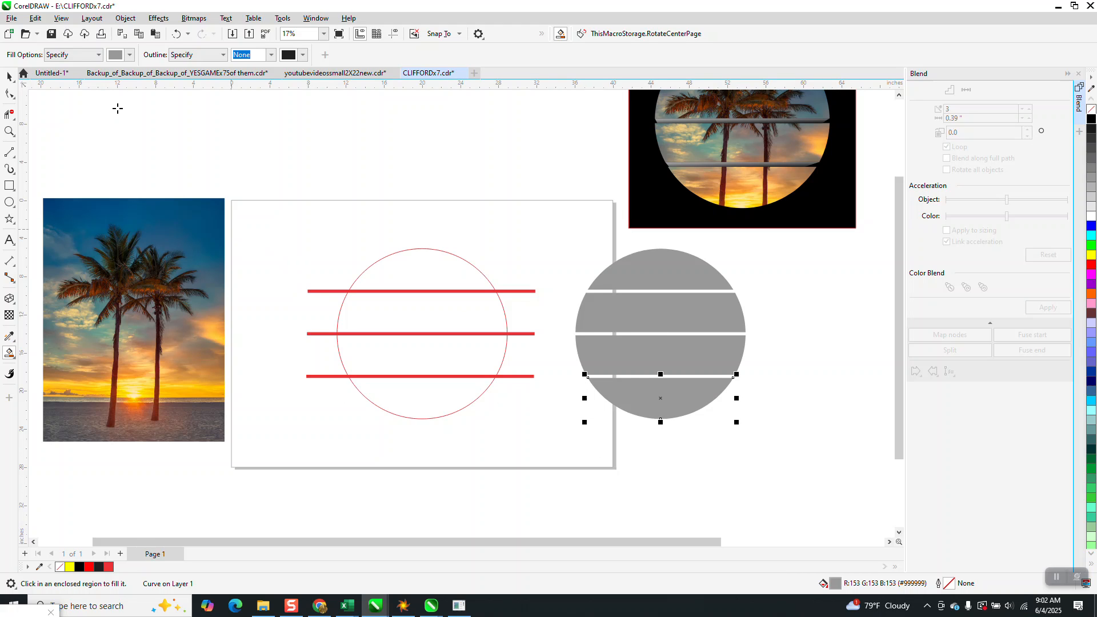
Delete the three red bars and the original circle outline from the page
{"action": "left_click", "coordinate": [9, 76]}
{"action": "left_click_drag", "start_coordinate": [524, 271], "coordinate": [537, 381]}
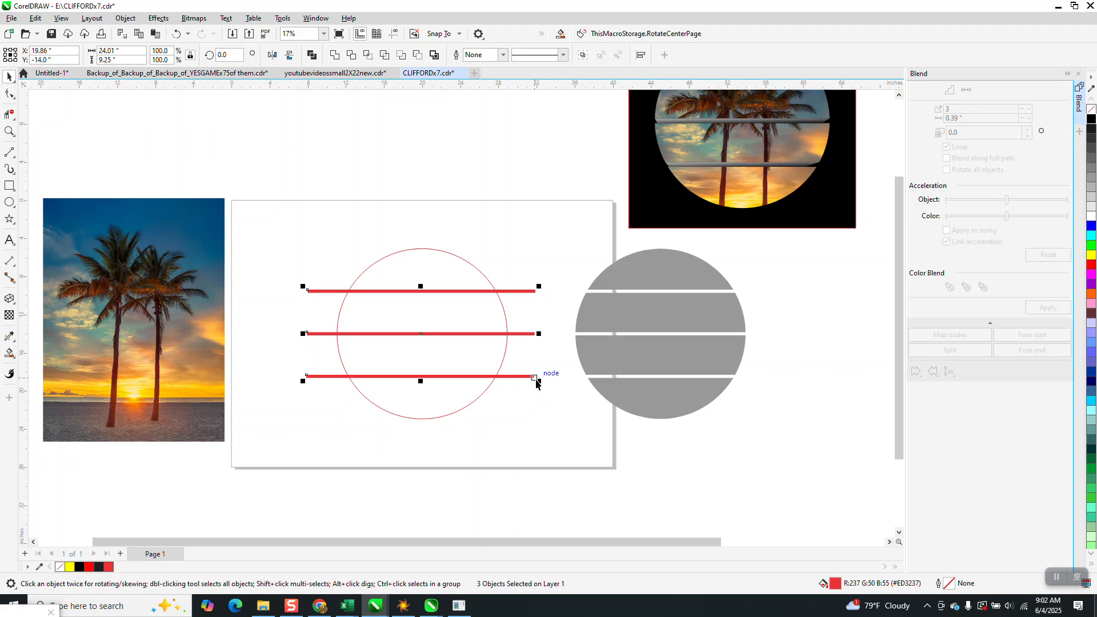
{"action": "key", "text": "Delete"}
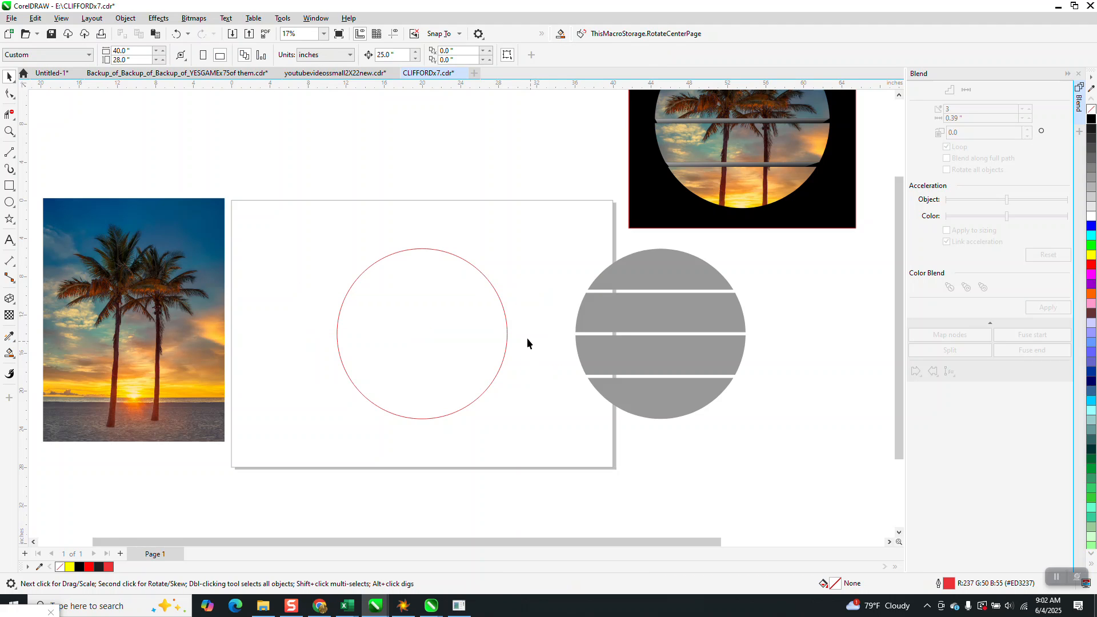
{"action": "left_click", "coordinate": [489, 301]}
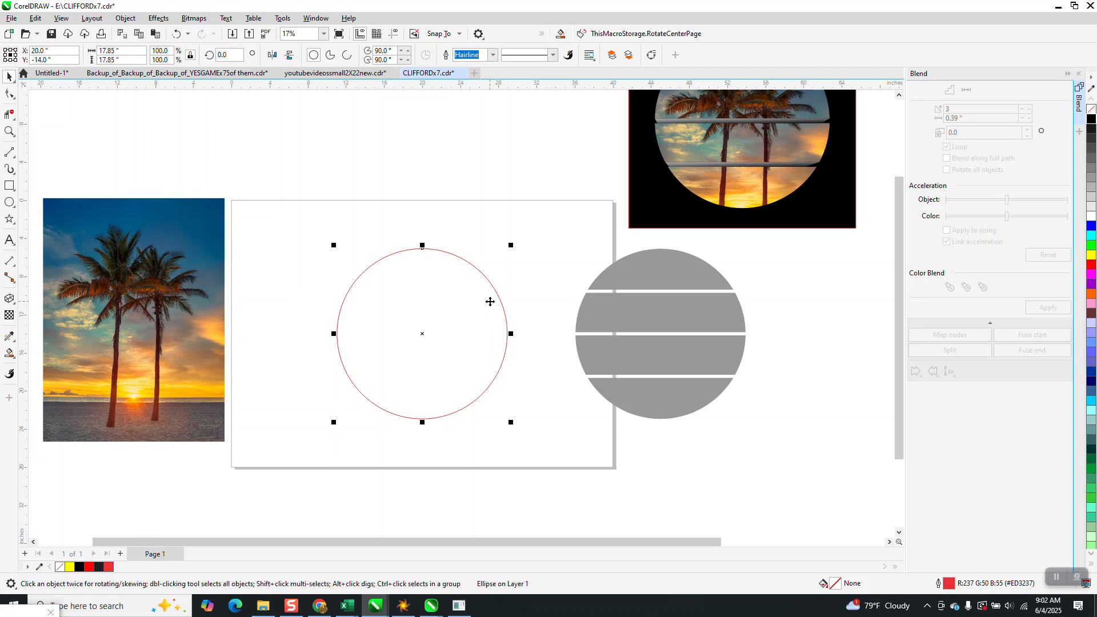
{"action": "key", "text": "Delete"}
Place a copy of the four grey bands 25 inches to the left, with no fill and a black hairline outline
{"action": "left_click_drag", "start_coordinate": [602, 376], "coordinate": [785, 467]}
{"action": "key", "text": "ctrl+d"}
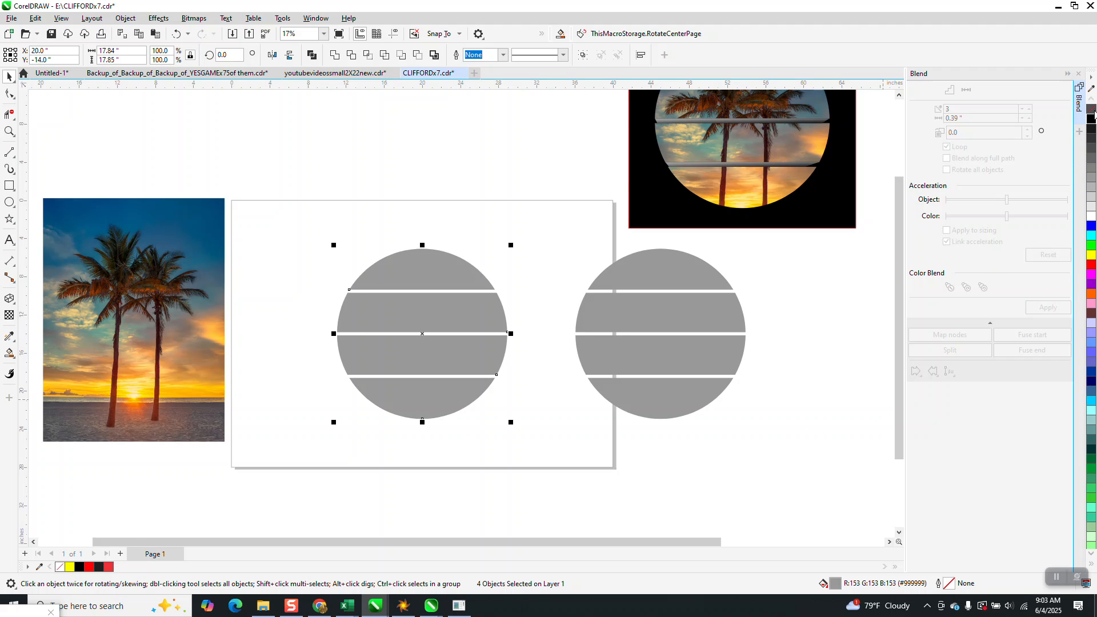
{"action": "left_click", "coordinate": [1092, 109]}
{"action": "right_click", "coordinate": [1092, 118]}
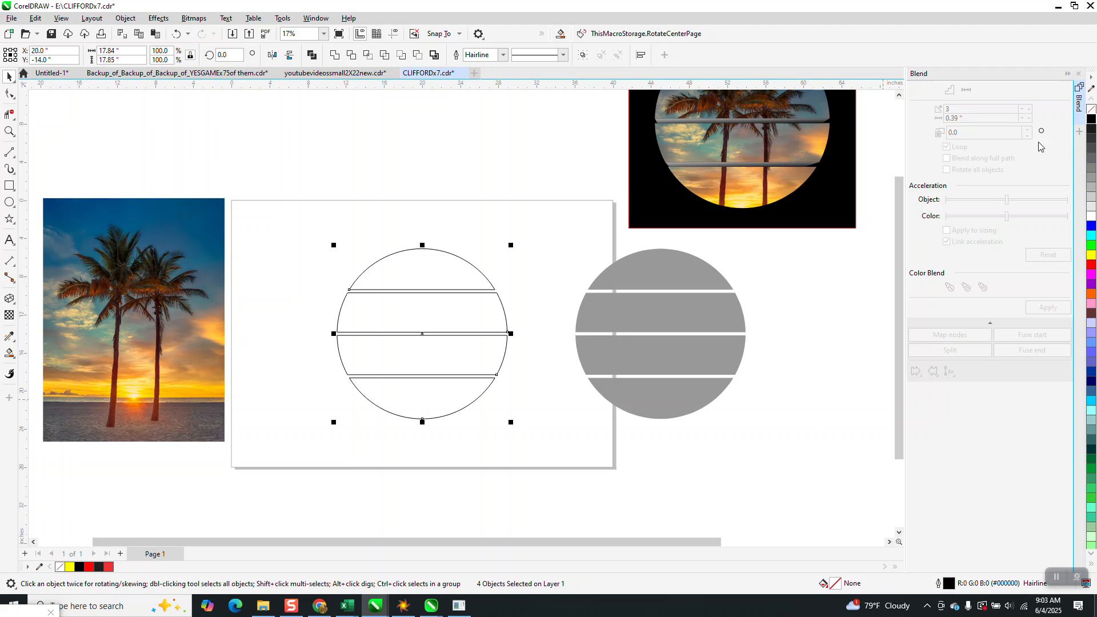
Group the four outlined bands and extrude the group down and slightly left, with the vanishing point at about -2.98, -5.86 inches
{"action": "left_click", "coordinate": [129, 19]}
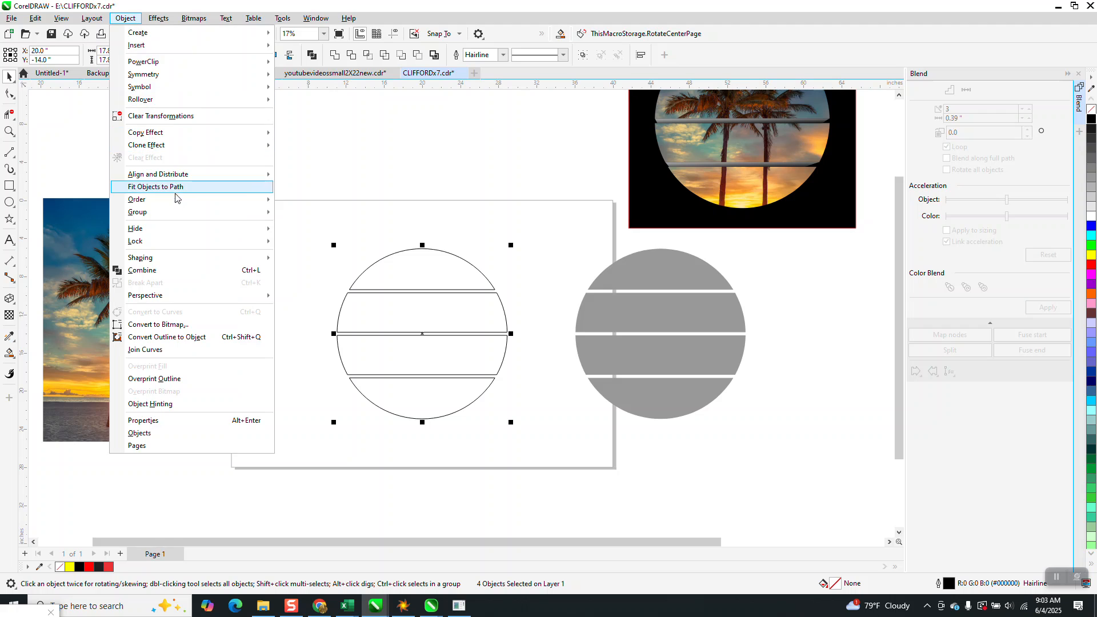
{"action": "mouse_move", "coordinate": [161, 216]}
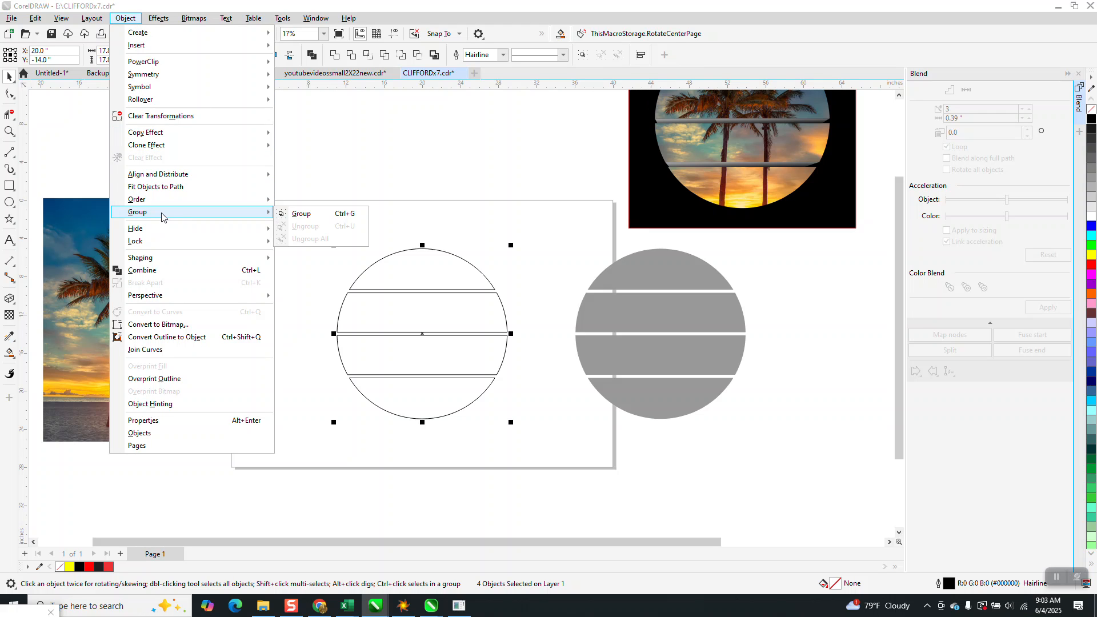
{"action": "left_click", "coordinate": [289, 216]}
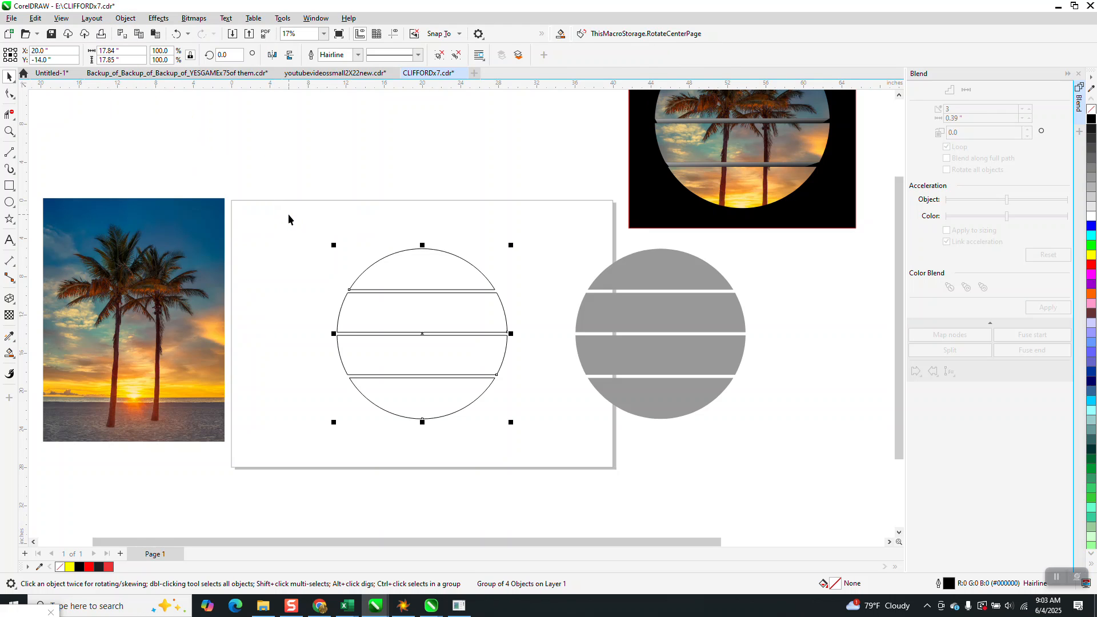
{"action": "left_click", "coordinate": [15, 361]}
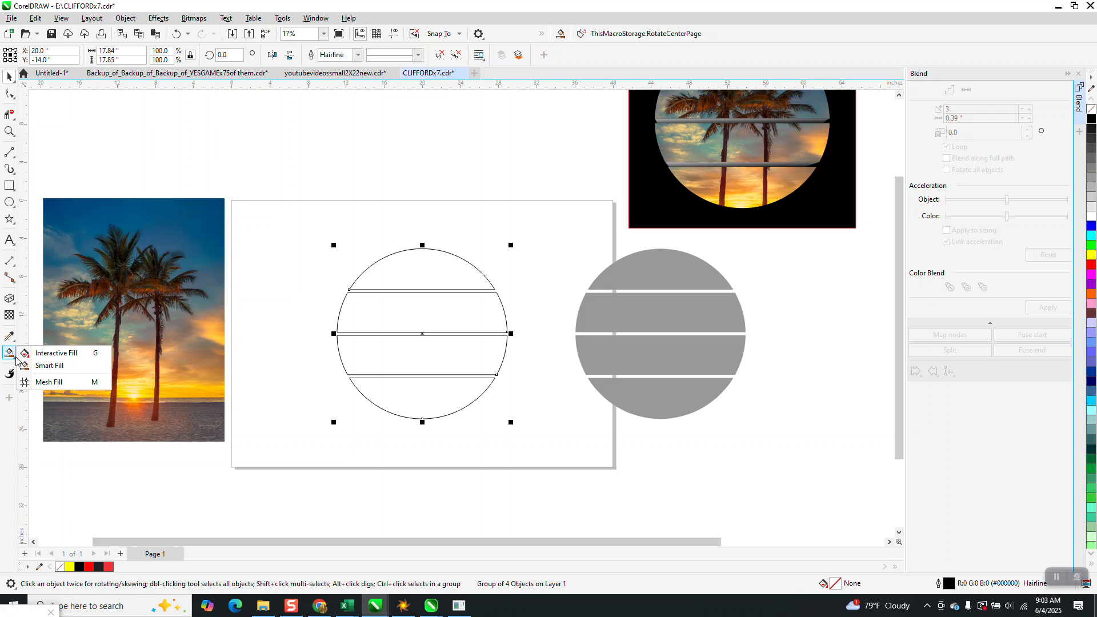
{"action": "mouse_move", "coordinate": [9, 298]}
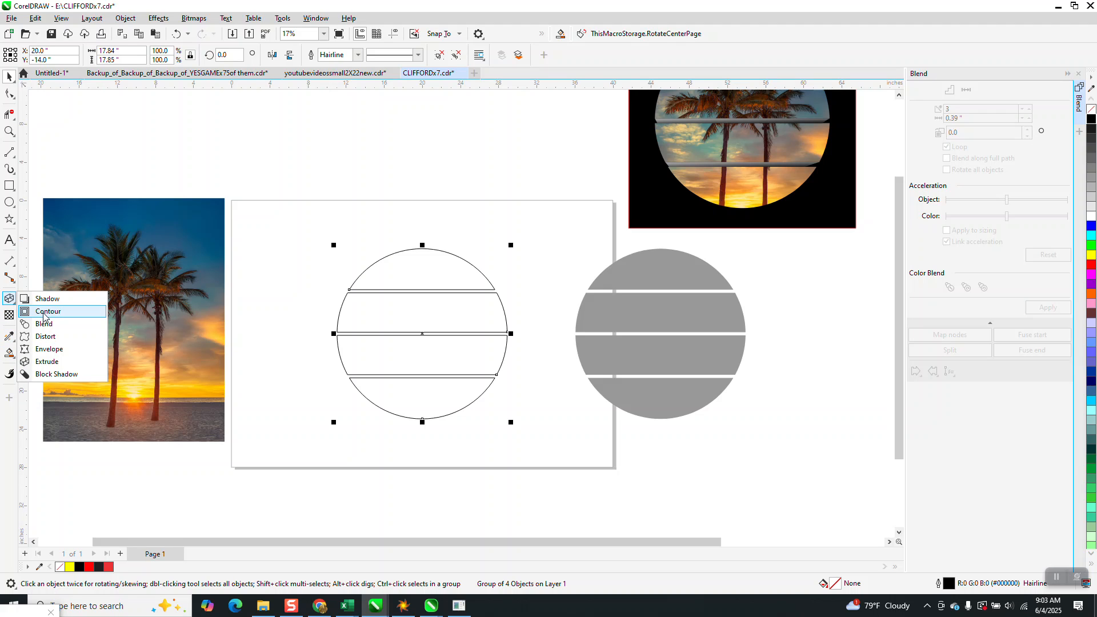
{"action": "left_click", "coordinate": [43, 361]}
{"action": "left_click_drag", "start_coordinate": [398, 370], "coordinate": [394, 390]}
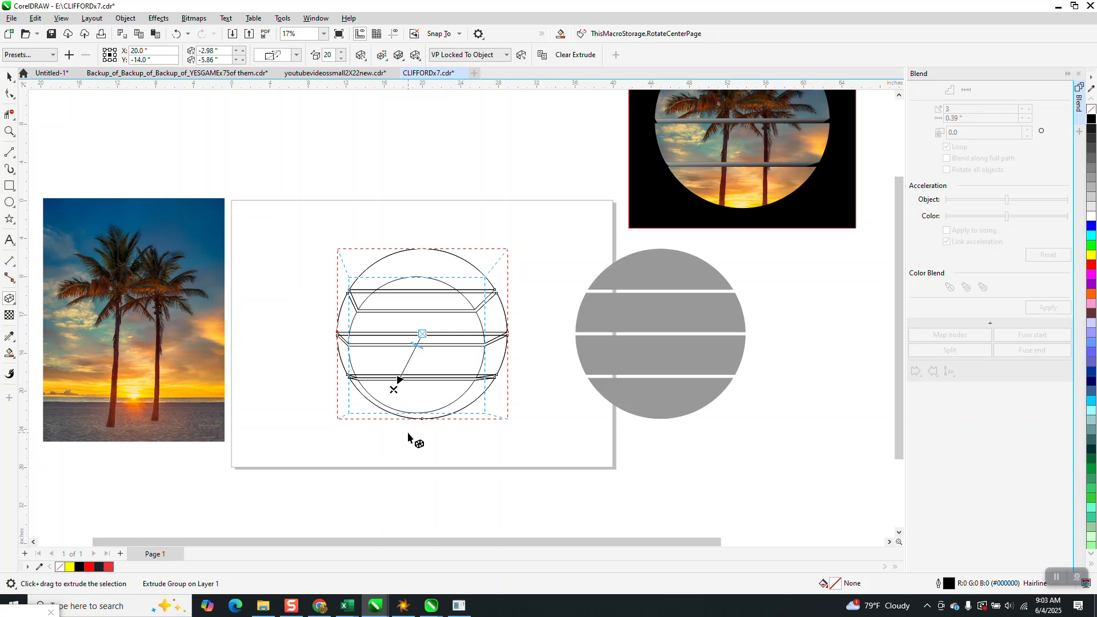
Break the extrude group apart and use Virtual Segment Delete to remove the inner circle's arcs crossing the gaps between the bands
{"action": "key", "text": "z"}
{"action": "left_click_drag", "start_coordinate": [345, 261], "coordinate": [549, 402]}
{"action": "scroll", "coordinate": [456, 292], "scroll_direction": "down", "scroll_amount": 2}
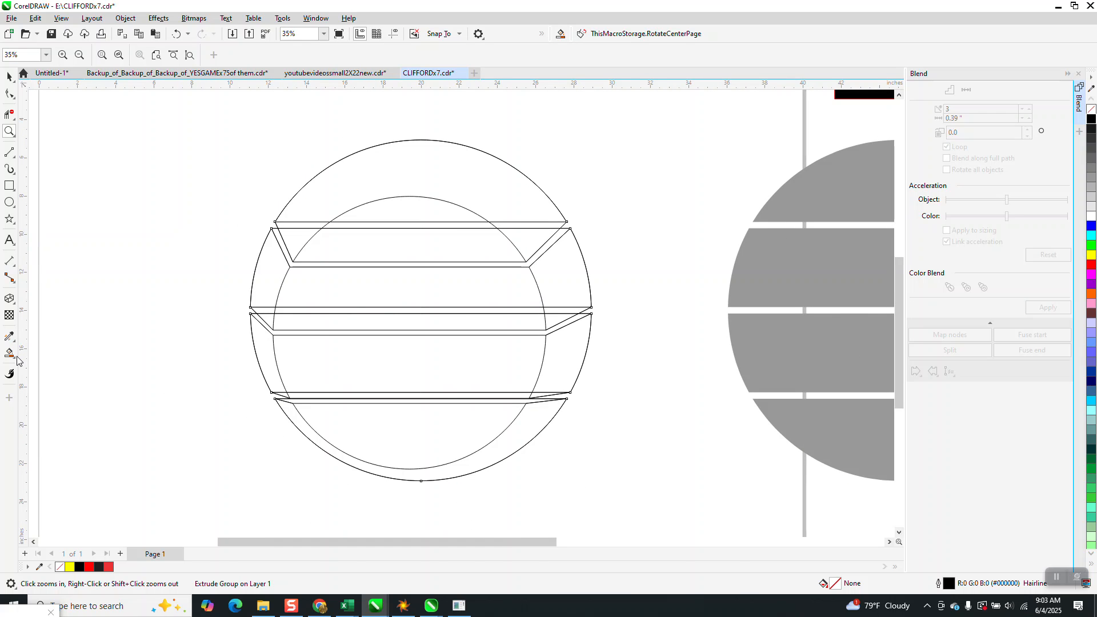
{"action": "left_click", "coordinate": [15, 121]}
{"action": "left_click", "coordinate": [62, 143]}
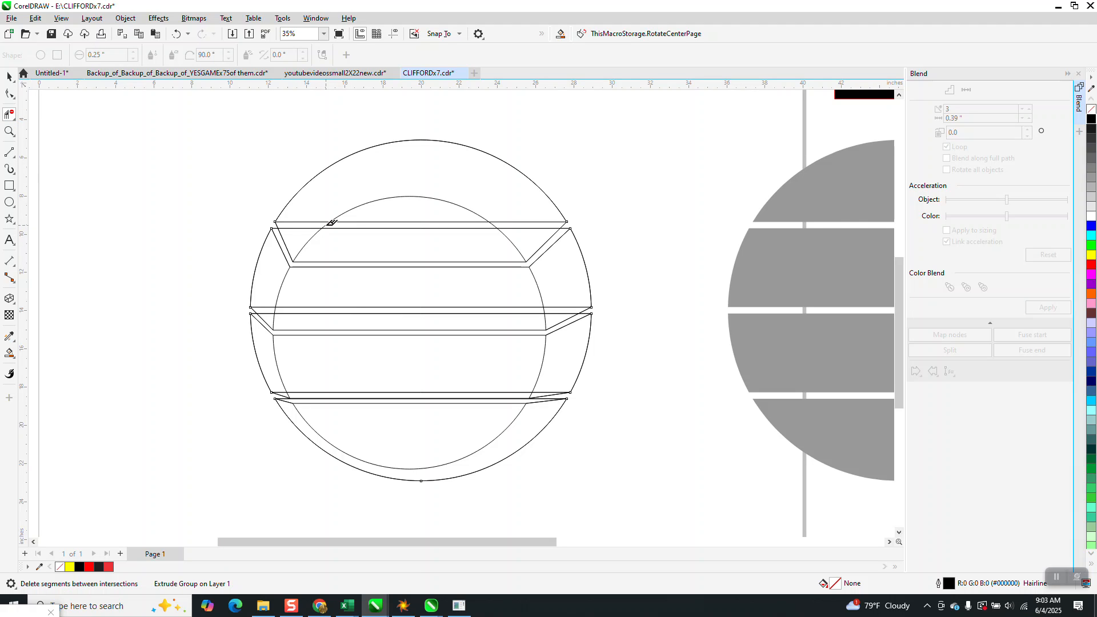
{"action": "left_click", "coordinate": [10, 76]}
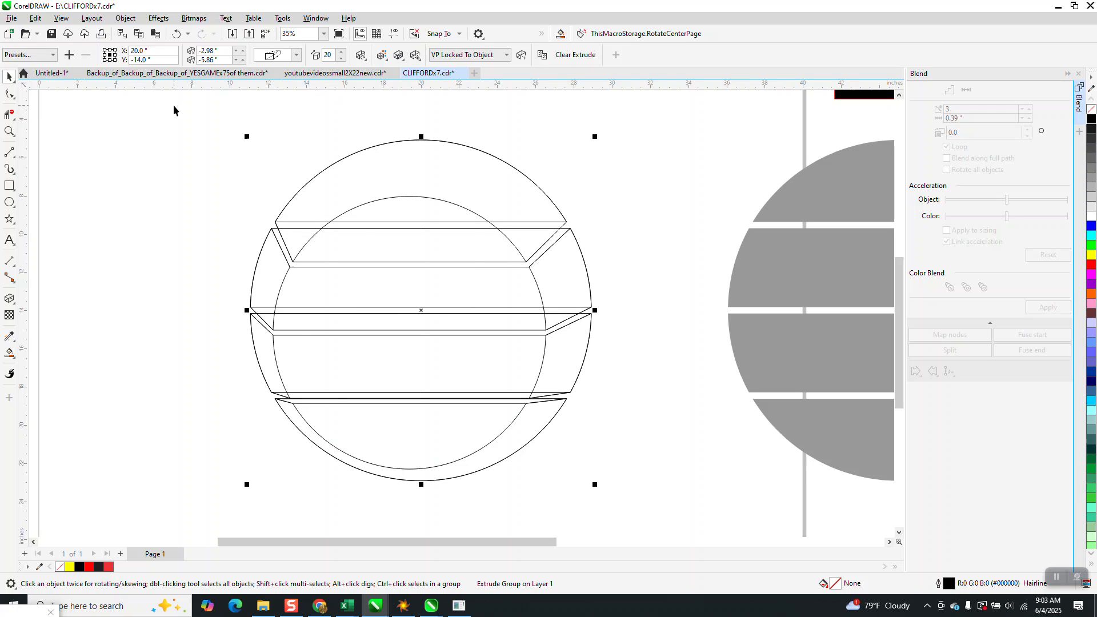
{"action": "left_click_drag", "start_coordinate": [591, 526], "coordinate": [592, 525]}
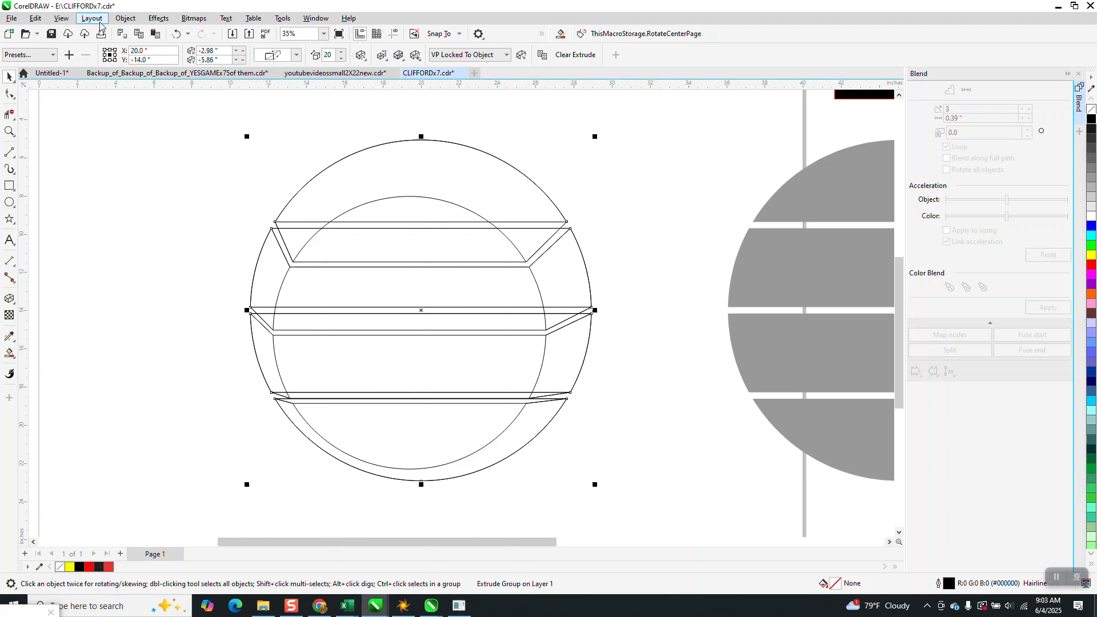
{"action": "left_click", "coordinate": [126, 18]}
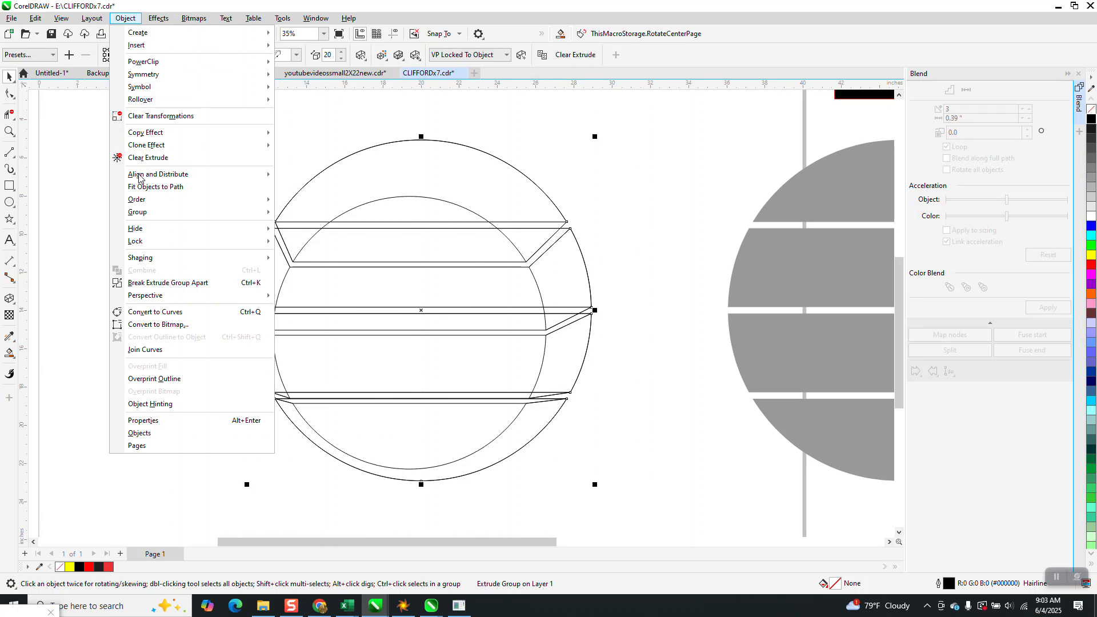
{"action": "left_click", "coordinate": [165, 281]}
{"action": "left_click", "coordinate": [101, 196]}
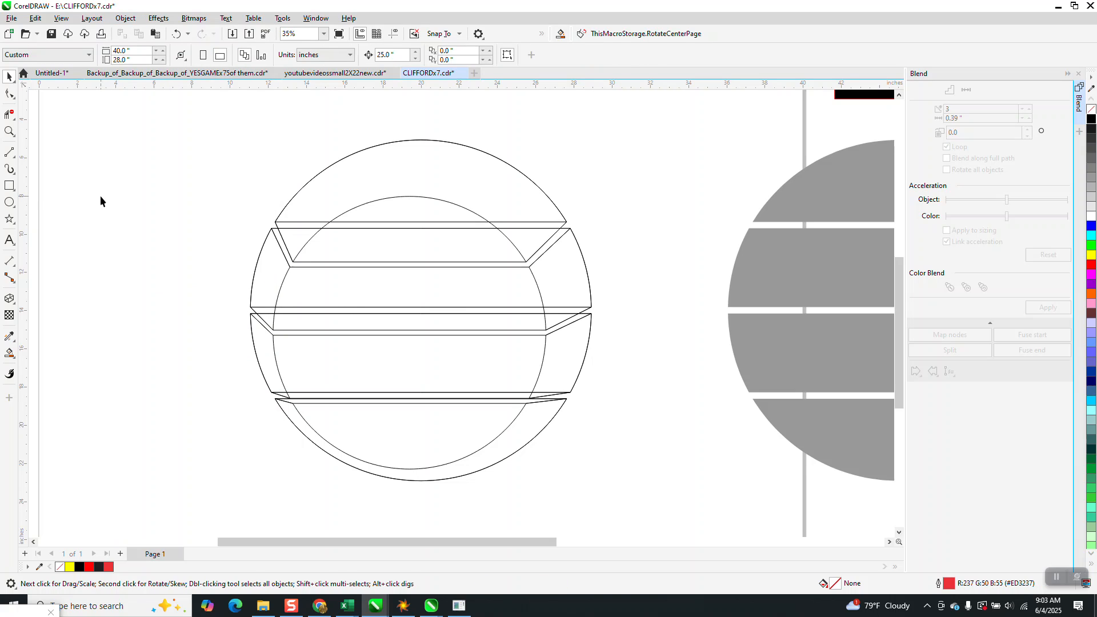
{"action": "left_click", "coordinate": [9, 113]}
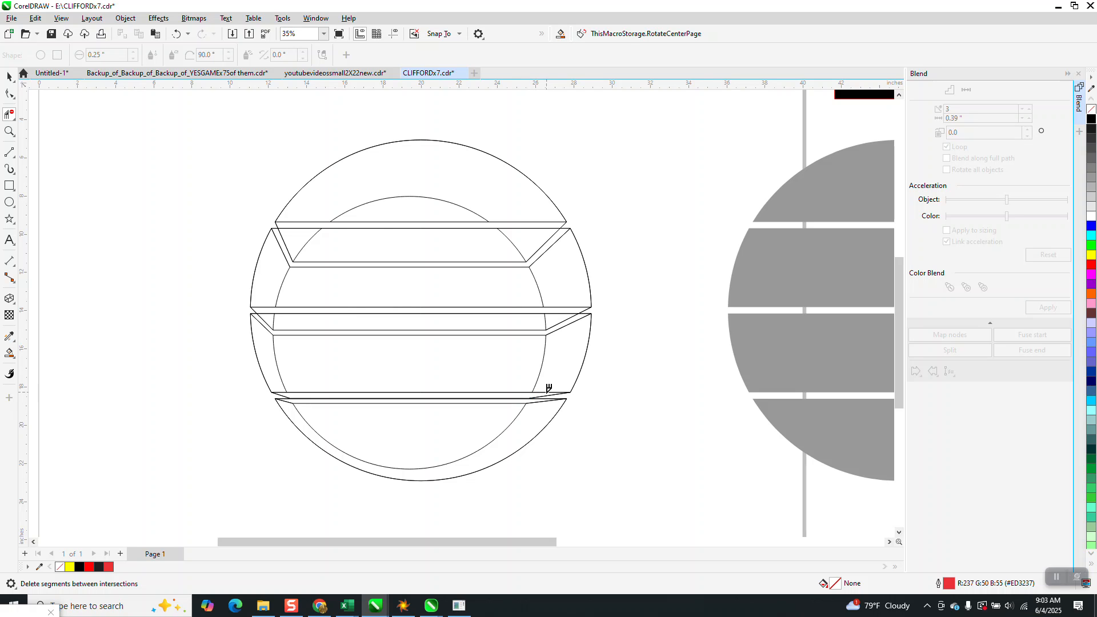
Move the palm-tree photo across the page to the area beyond its right edge
{"action": "scroll", "coordinate": [548, 388], "scroll_direction": "down", "scroll_amount": 2}
{"action": "left_click", "coordinate": [9, 77]}
{"action": "left_click_drag", "start_coordinate": [216, 278], "coordinate": [826, 357]}
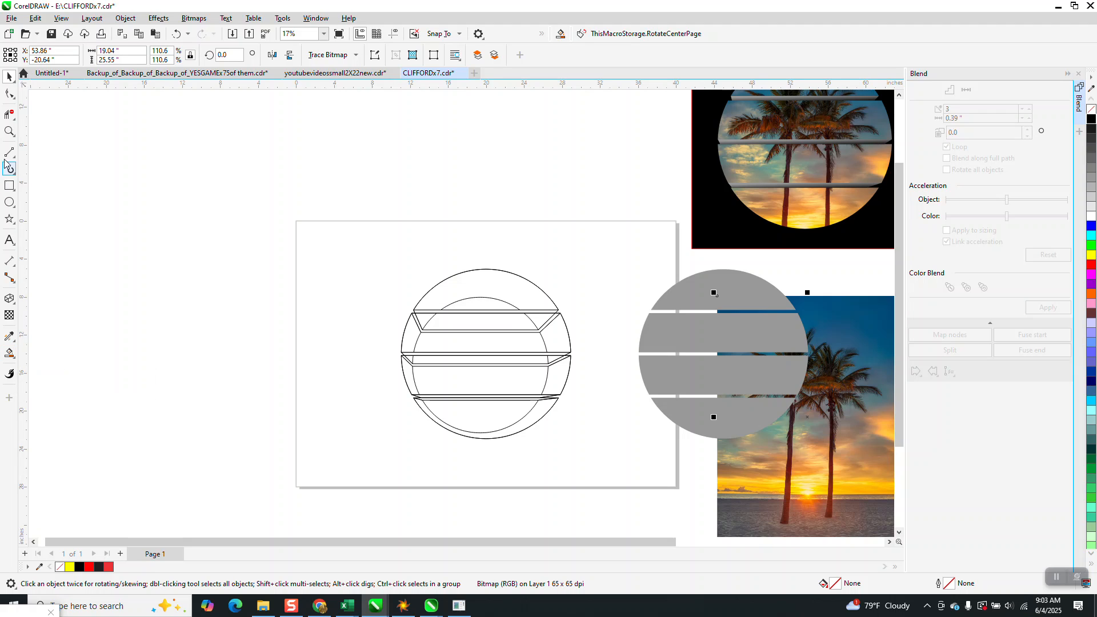
Smart Fill the three gaps between the extruded bands in grey, nudging each filled strip 25 inches to the left
{"action": "left_click", "coordinate": [9, 131]}
{"action": "left_click_drag", "start_coordinate": [376, 258], "coordinate": [624, 466]}
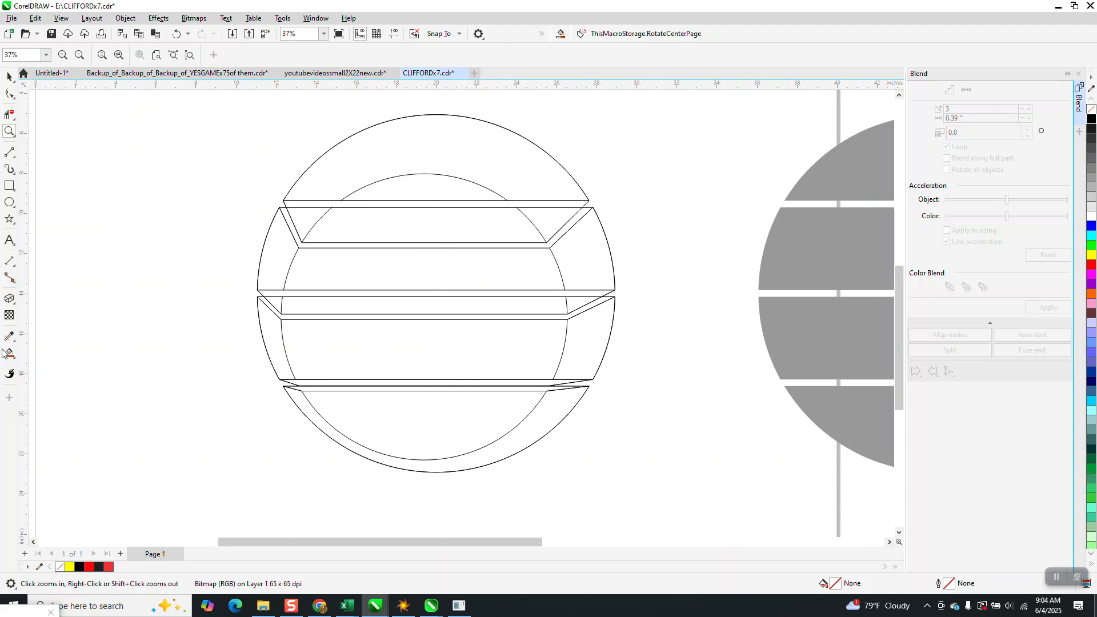
{"action": "left_click", "coordinate": [14, 360]}
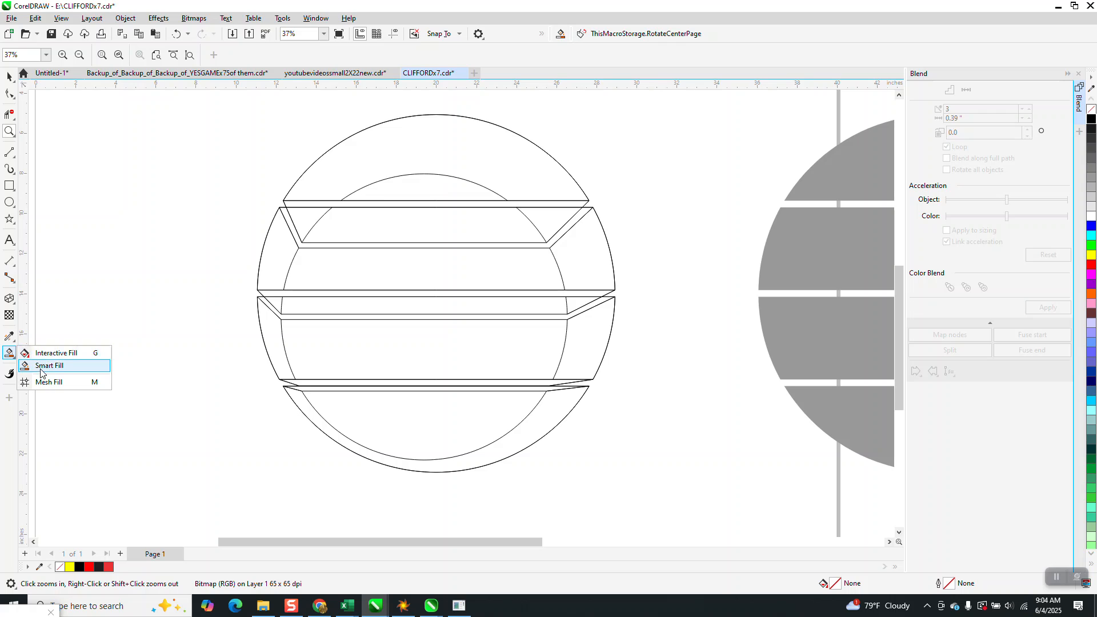
{"action": "left_click", "coordinate": [40, 364]}
{"action": "left_click", "coordinate": [386, 204]}
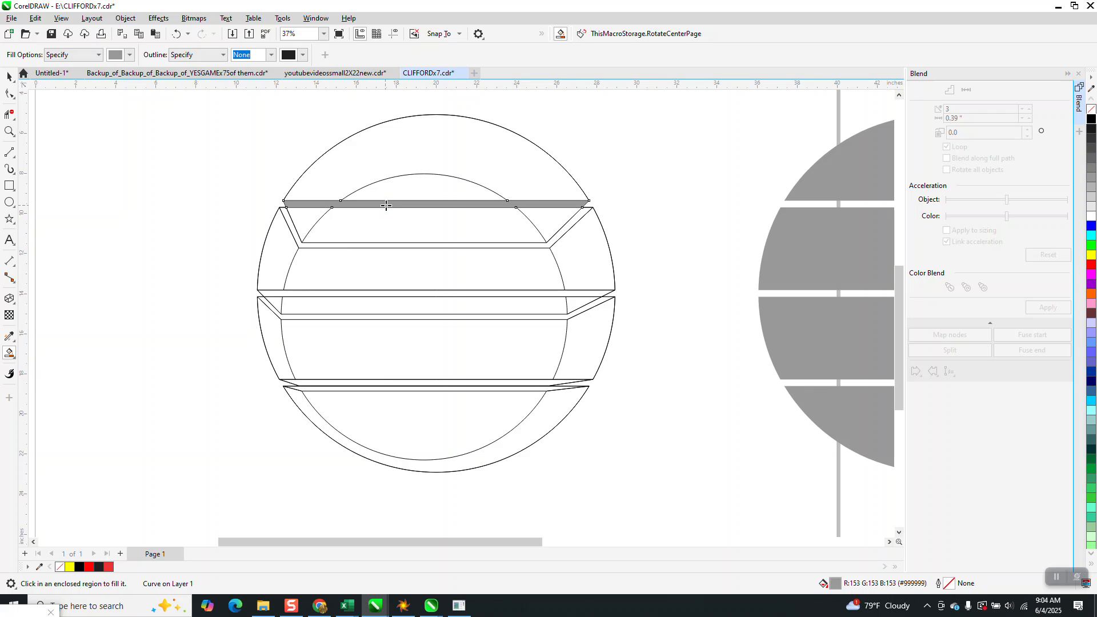
{"action": "key", "text": "Left"}
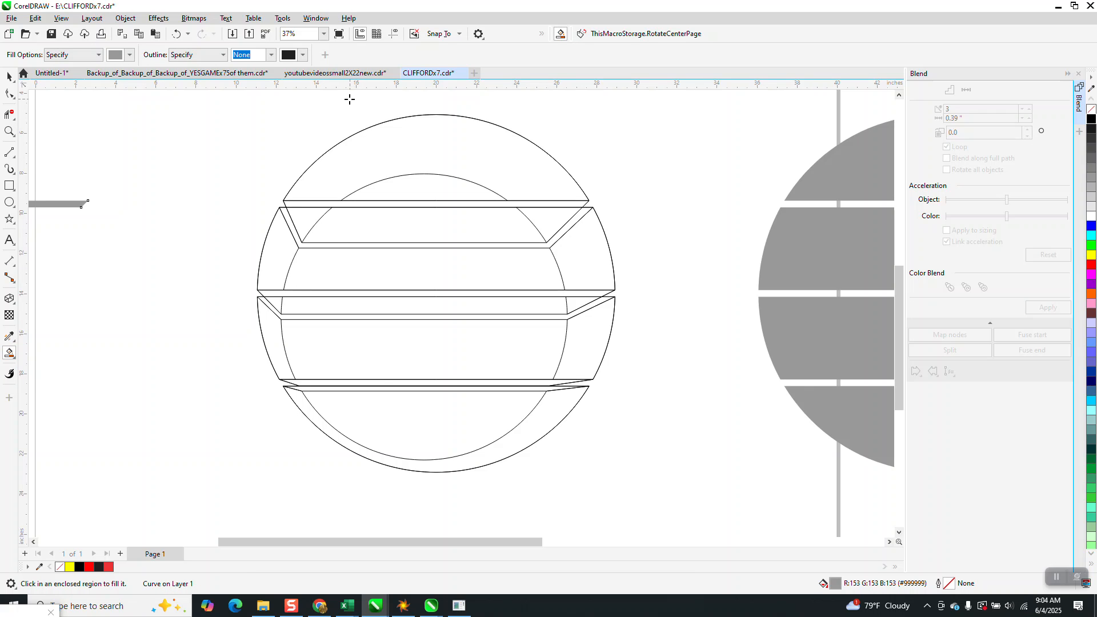
{"action": "left_click", "coordinate": [352, 294]}
{"action": "key", "text": "Left"}
{"action": "left_click", "coordinate": [360, 383]}
{"action": "key", "text": "Left"}
Nudge the extruded line work 50 inches up off the page and the four grey bands 25 inches left onto the page
{"action": "scroll", "coordinate": [443, 382], "scroll_direction": "down", "scroll_amount": 2}
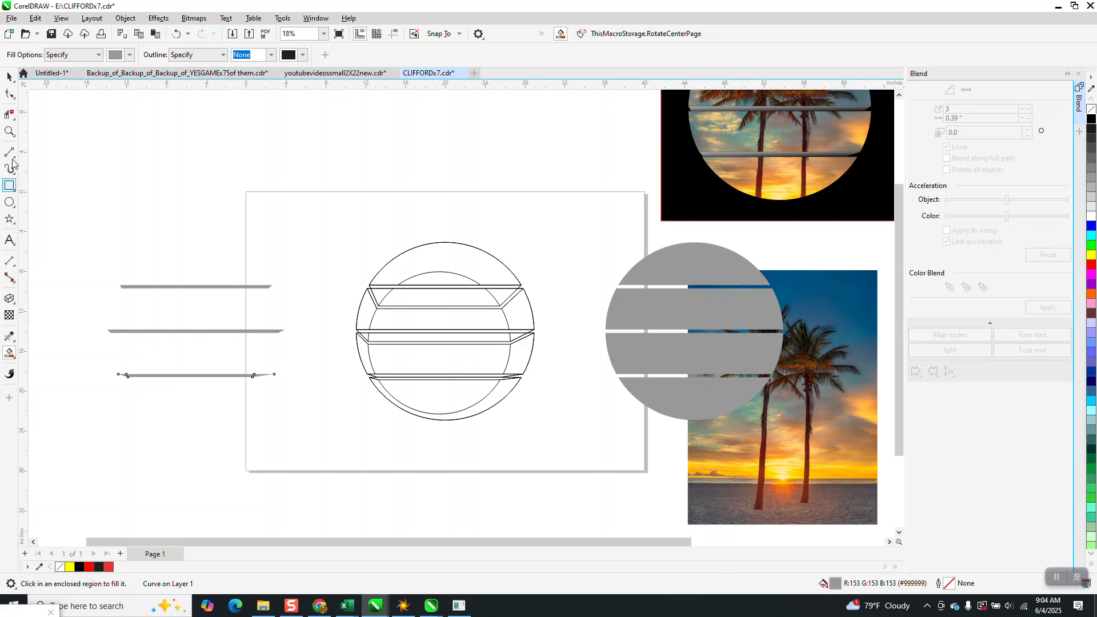
{"action": "left_click", "coordinate": [9, 76]}
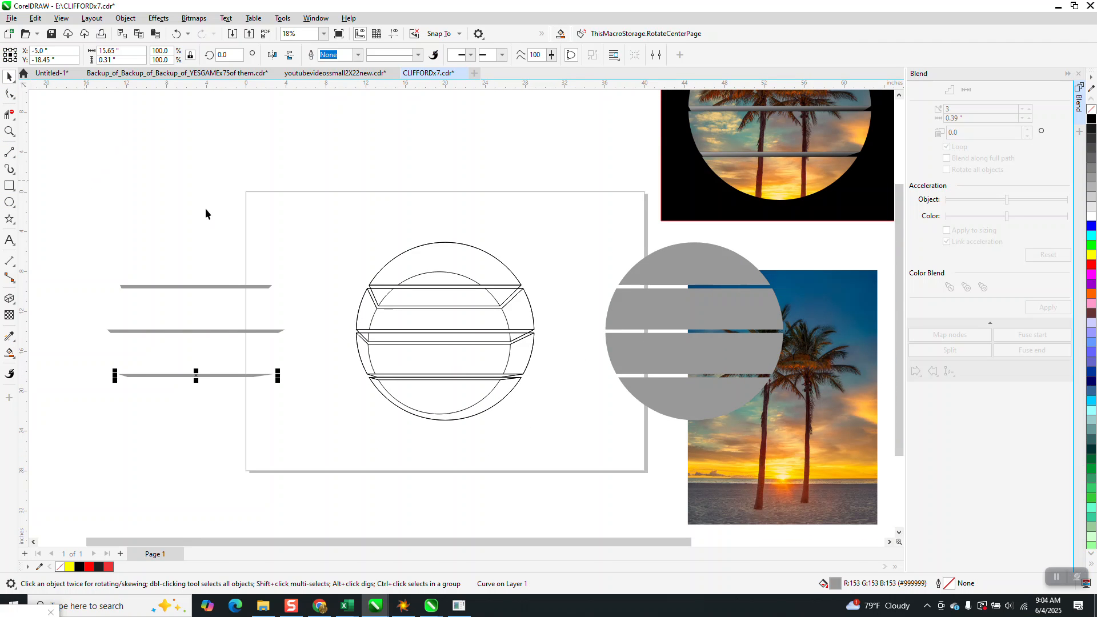
{"action": "left_click_drag", "start_coordinate": [326, 224], "coordinate": [565, 449]}
{"action": "key", "text": "Up"}
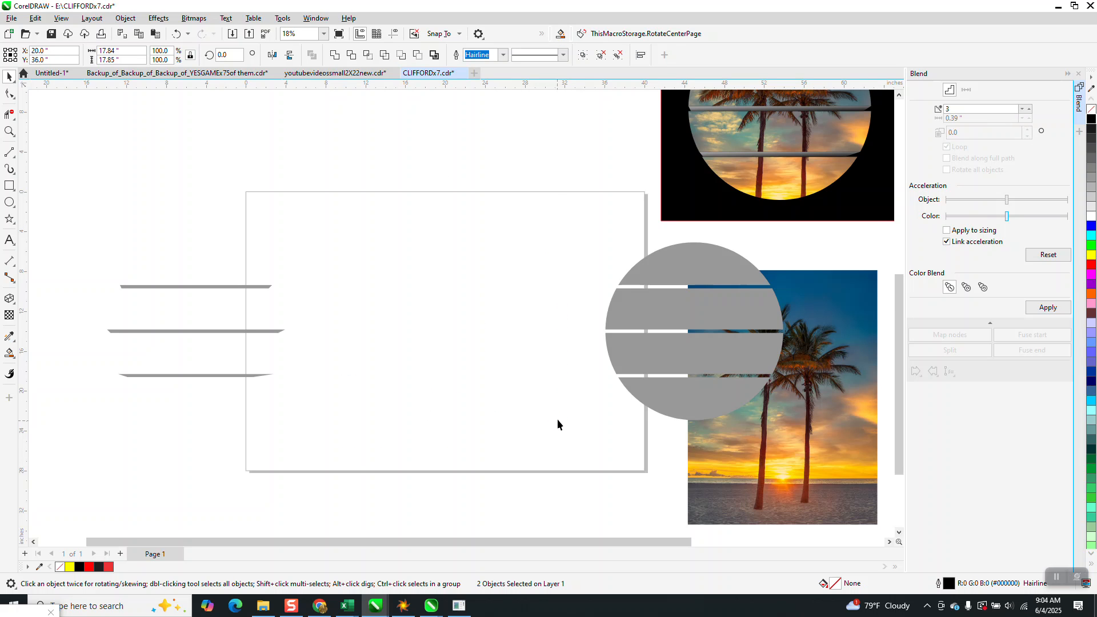
{"action": "left_click_drag", "start_coordinate": [656, 386], "coordinate": [852, 473]}
{"action": "key", "text": "Left"}
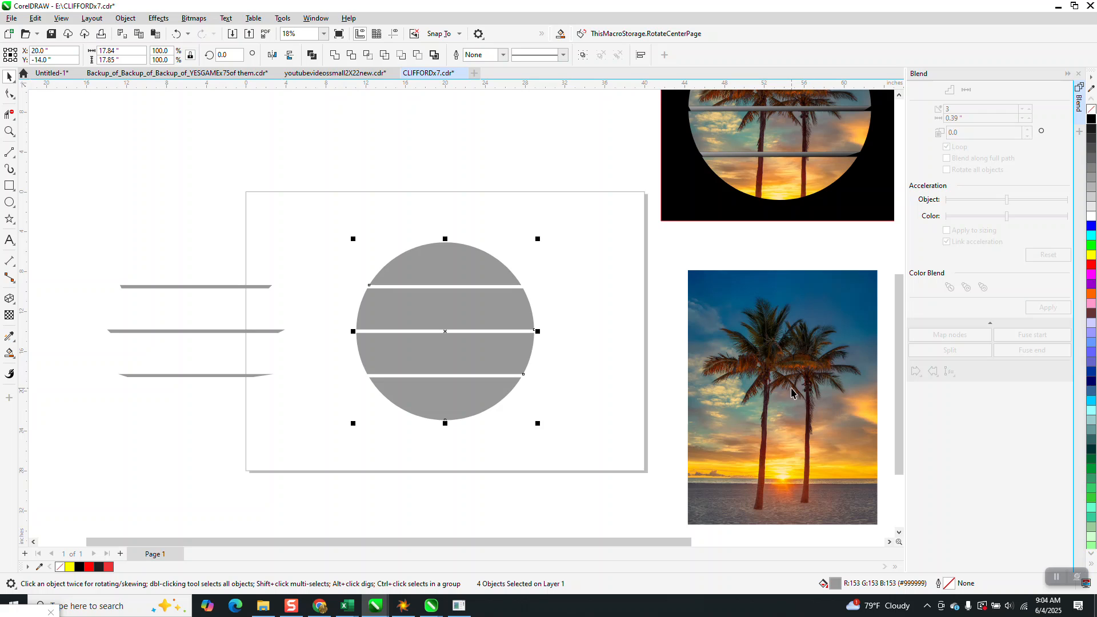
Group the four grey bands that make up the sliced circle
{"action": "left_click", "coordinate": [486, 251]}
{"action": "left_click", "coordinate": [492, 257]}
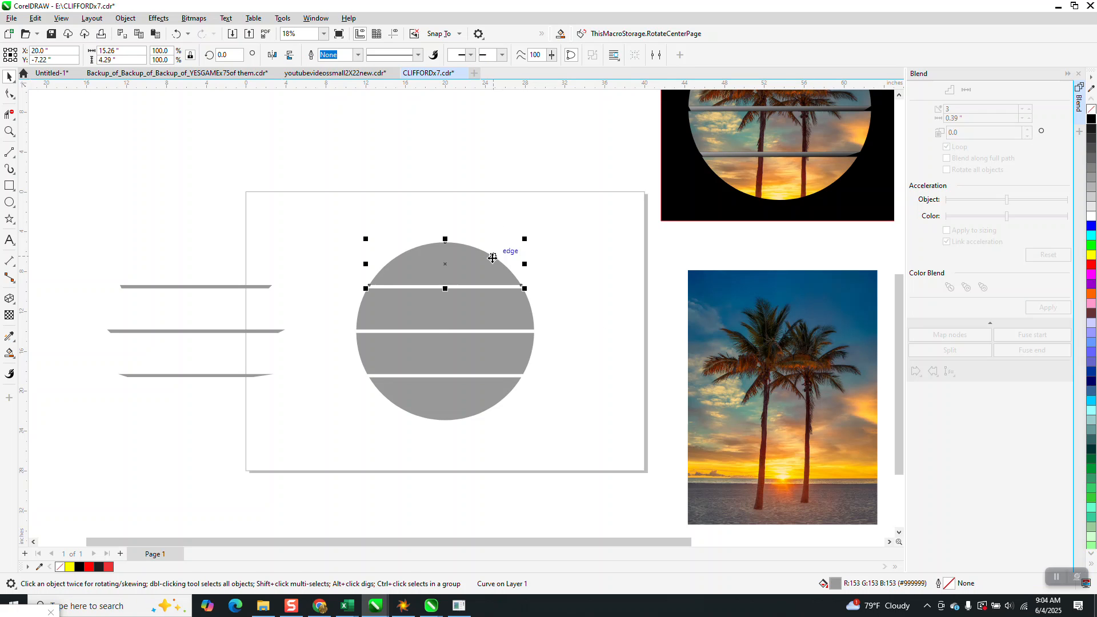
{"action": "left_click_drag", "start_coordinate": [569, 468], "coordinate": [569, 468]}
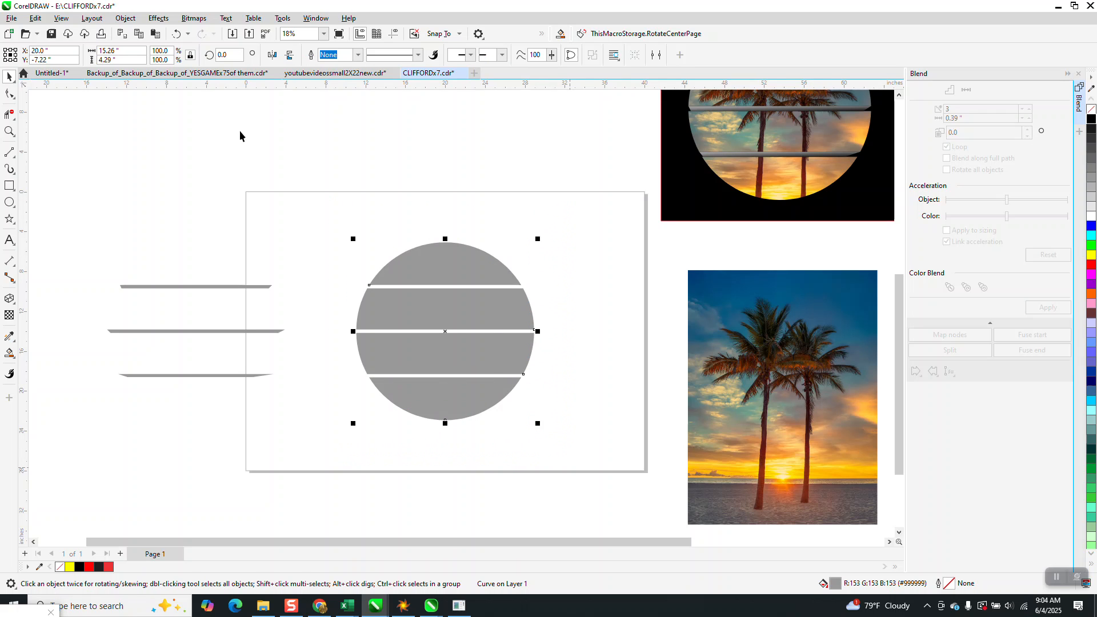
{"action": "left_click", "coordinate": [127, 19]}
{"action": "mouse_move", "coordinate": [164, 219]}
{"action": "left_click", "coordinate": [325, 218]}
Place the palm-tree photo behind the grouped bands, intersect the two, and nudge the resulting picture slices 25 inches to the right
{"action": "left_click_drag", "start_coordinate": [771, 386], "coordinate": [451, 309]}
{"action": "left_click_drag", "start_coordinate": [523, 243], "coordinate": [528, 250]}
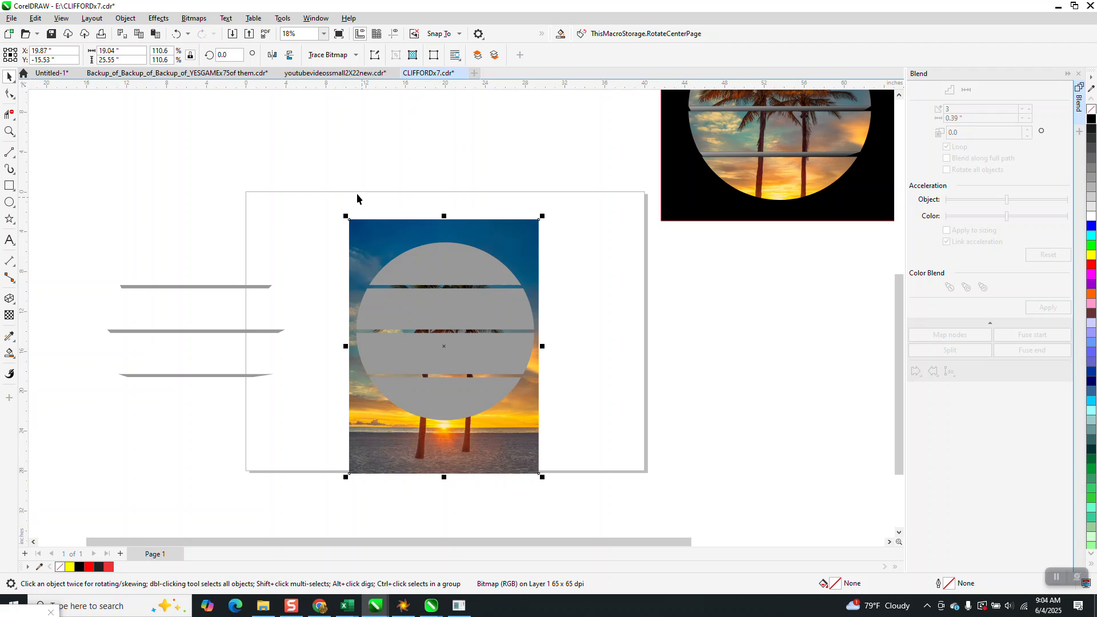
{"action": "left_click_drag", "start_coordinate": [314, 174], "coordinate": [588, 512]}
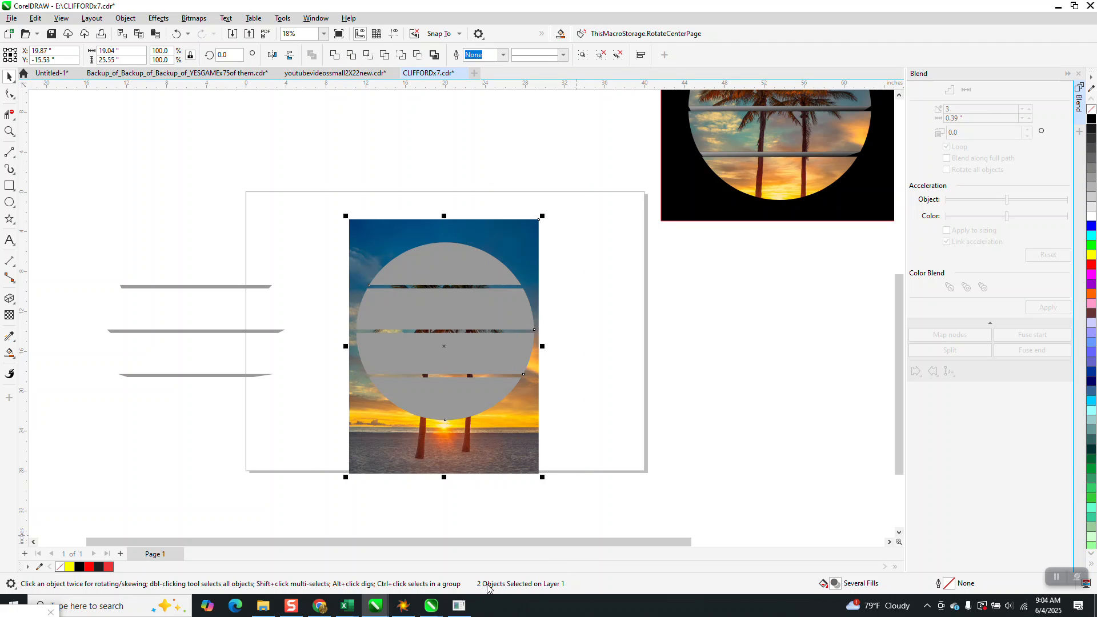
{"action": "left_click", "coordinate": [368, 55]}
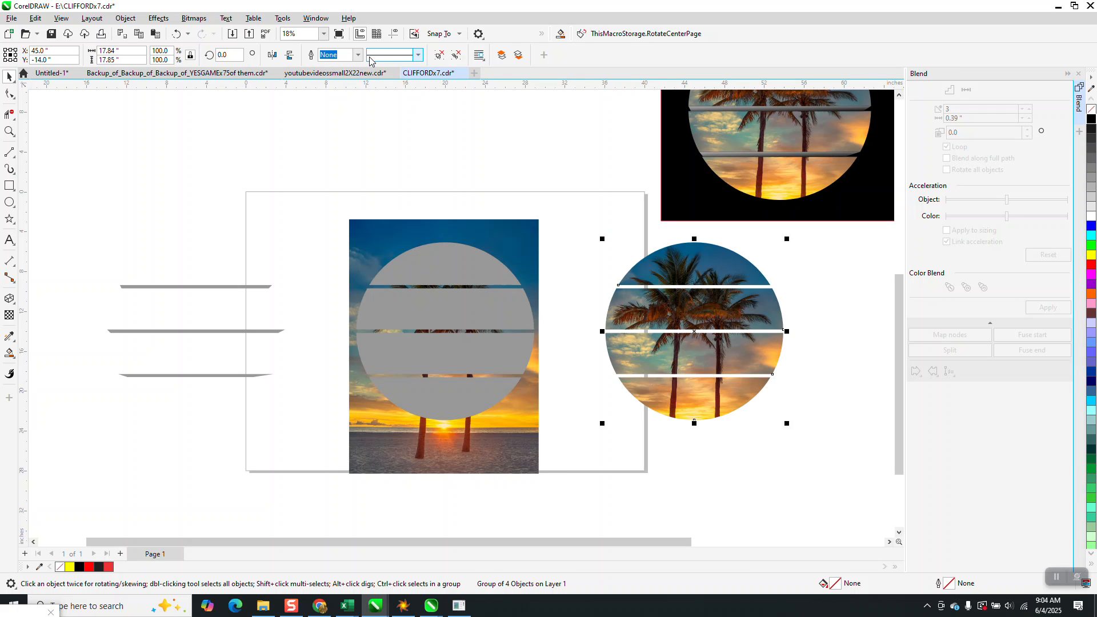
Nudge the photo and grey bands 25 inches up, and the three grey strips 50 inches right into the gaps between the picture slices
{"action": "left_click_drag", "start_coordinate": [325, 195], "coordinate": [580, 492]}
{"action": "key", "text": "Up"}
{"action": "left_click_drag", "start_coordinate": [81, 252], "coordinate": [80, 298]}
{"action": "left_click_drag", "start_coordinate": [335, 424], "coordinate": [334, 417]}
{"action": "key", "text": "Right"}
{"action": "key", "text": "Right"}
Move the black rectangle from the finished sample to sit behind the new sliced palm-tree circle
{"action": "left_click", "coordinate": [9, 131]}
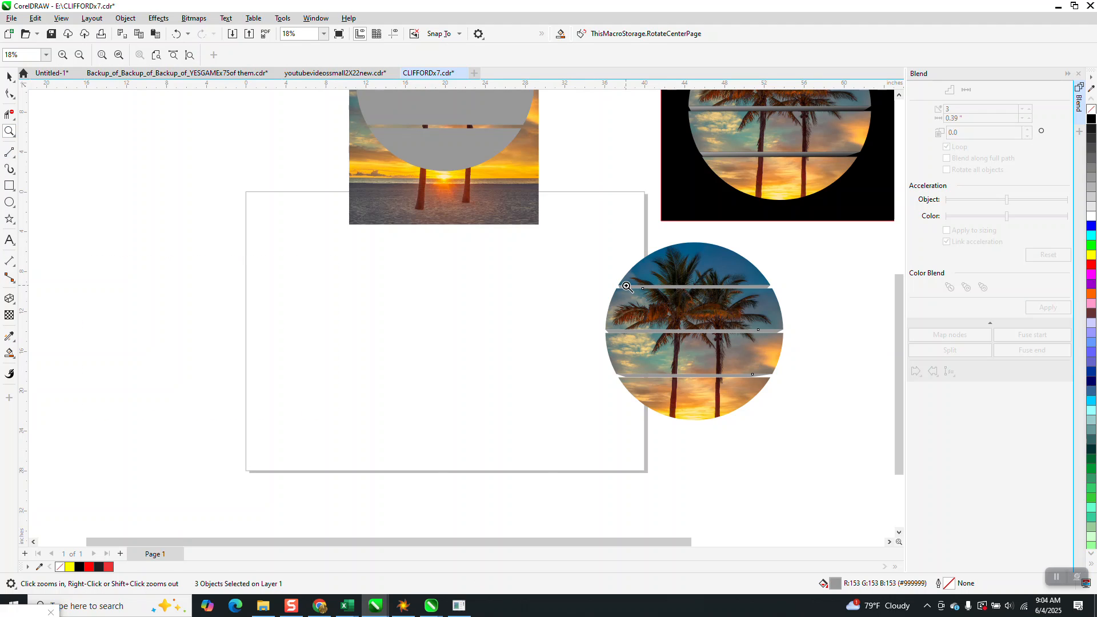
{"action": "left_click_drag", "start_coordinate": [611, 255], "coordinate": [803, 421]}
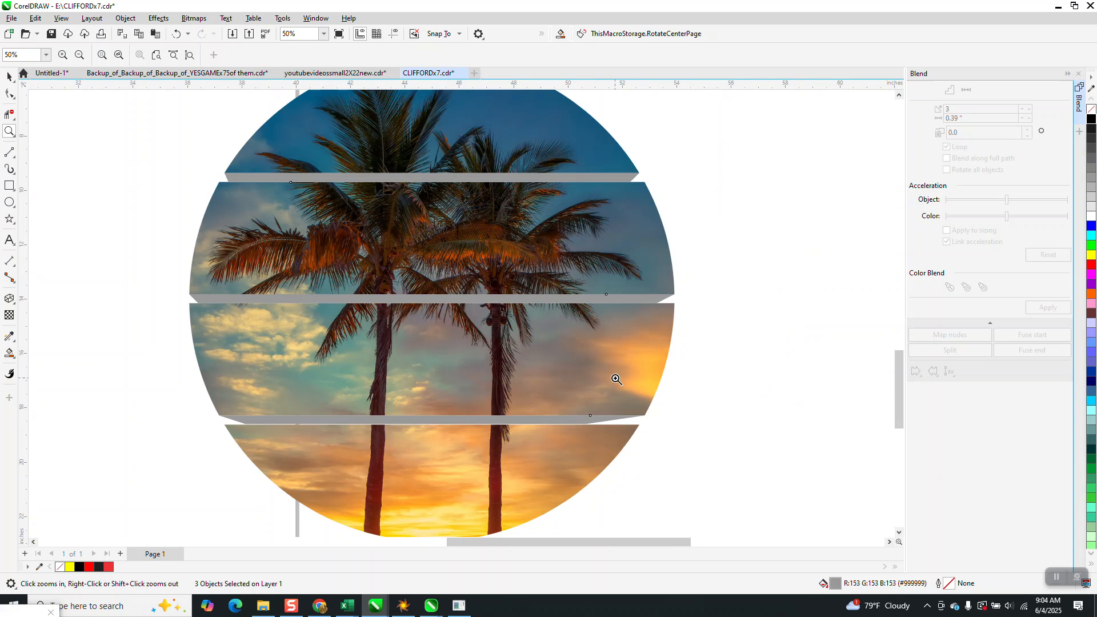
{"action": "scroll", "coordinate": [617, 380], "scroll_direction": "down", "scroll_amount": 3}
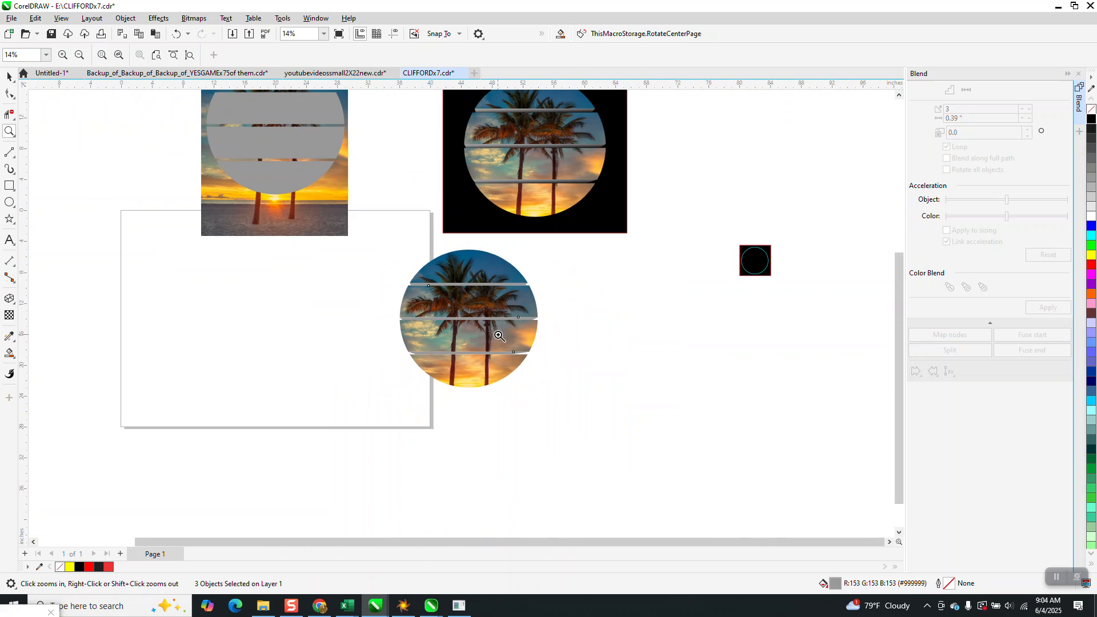
{"action": "left_click", "coordinate": [10, 76]}
{"action": "left_click_drag", "start_coordinate": [610, 214], "coordinate": [545, 393]}
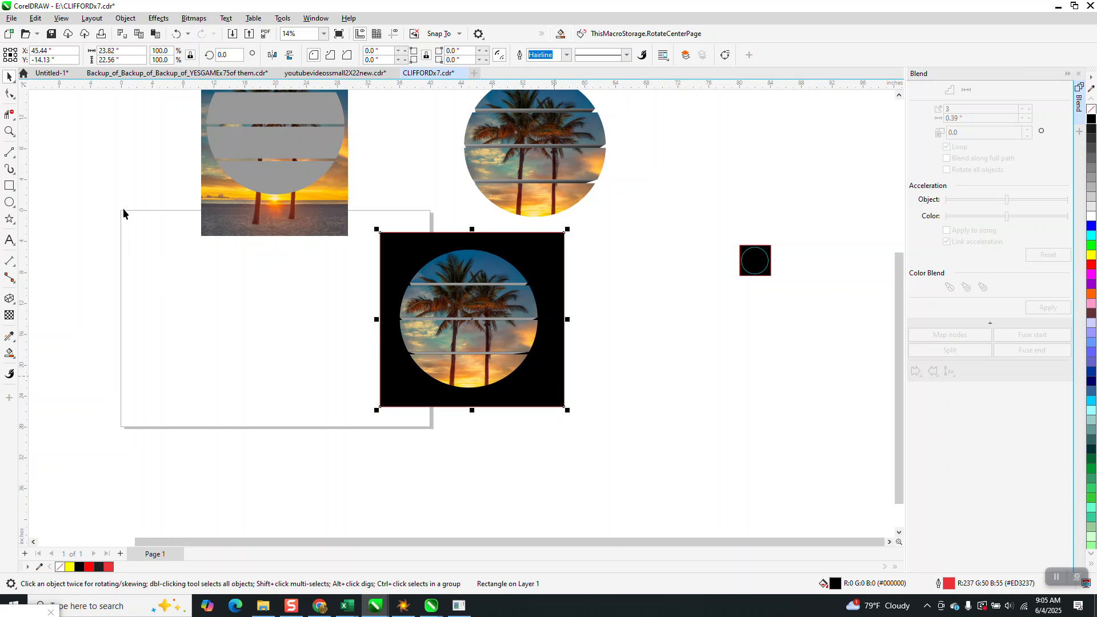
{"action": "left_click", "coordinate": [9, 132]}
{"action": "left_click_drag", "start_coordinate": [403, 229], "coordinate": [567, 344]}
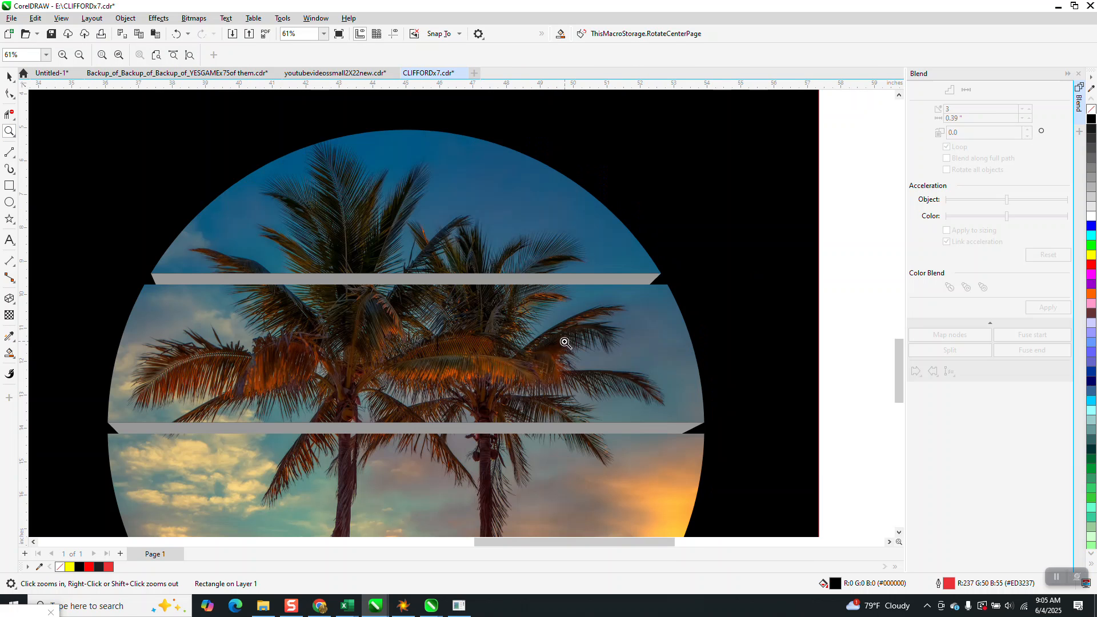
Examine the shading on the finished sample's lowest strip, and nudge the black rectangle 25 inches right, clear of the new circle
{"action": "scroll", "coordinate": [569, 278], "scroll_direction": "down", "scroll_amount": 3}
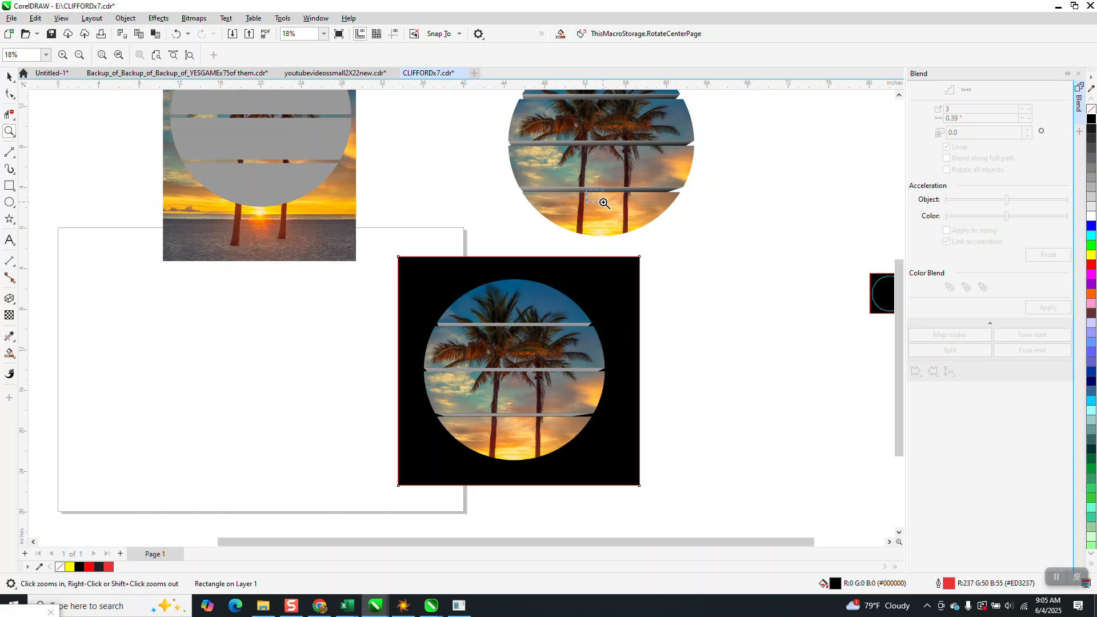
{"action": "left_click_drag", "start_coordinate": [604, 203], "coordinate": [612, 209]}
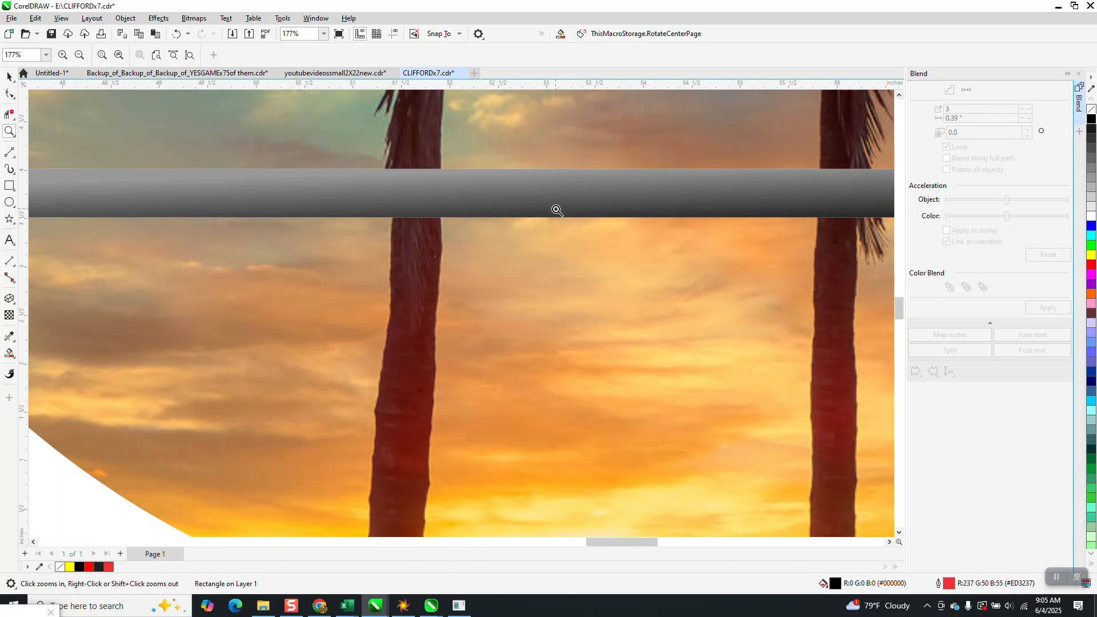
{"action": "scroll", "coordinate": [557, 210], "scroll_direction": "down", "scroll_amount": 5}
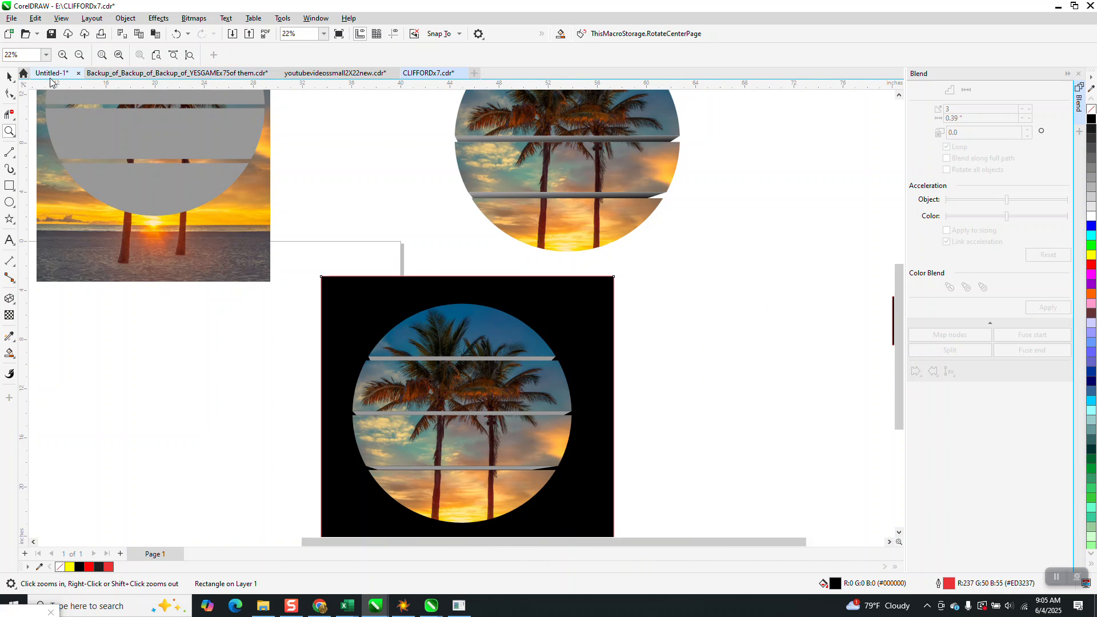
{"action": "left_click", "coordinate": [9, 76]}
{"action": "left_click", "coordinate": [610, 298]}
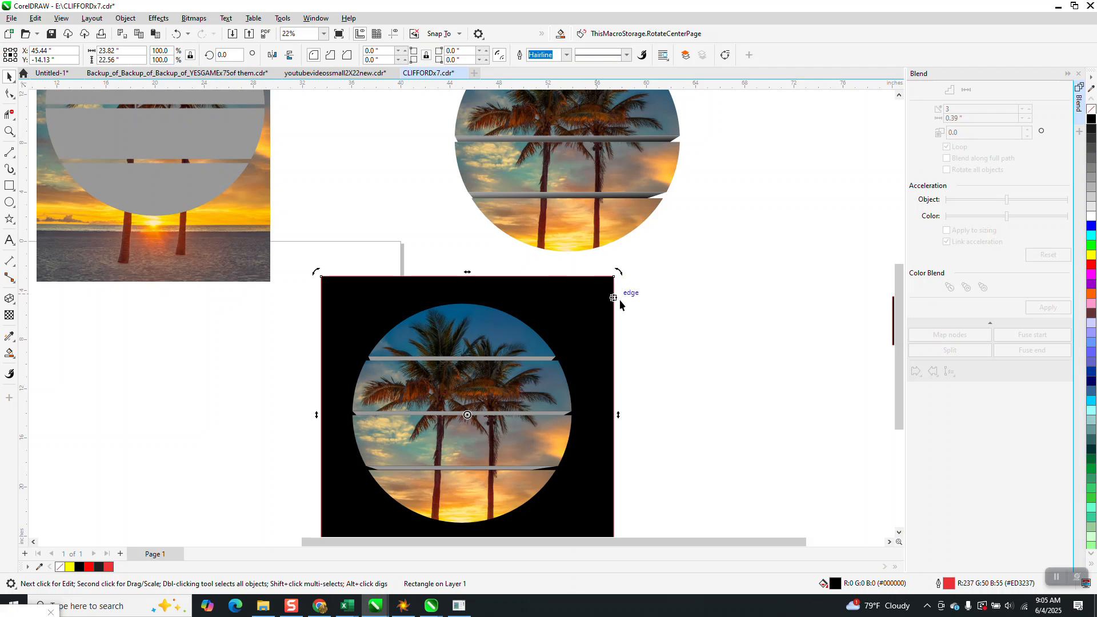
{"action": "key", "text": "shift+Right"}
Nudge each of the three grey strips 25 inches left, out of the gaps between the picture slices
{"action": "left_click", "coordinate": [549, 358]}
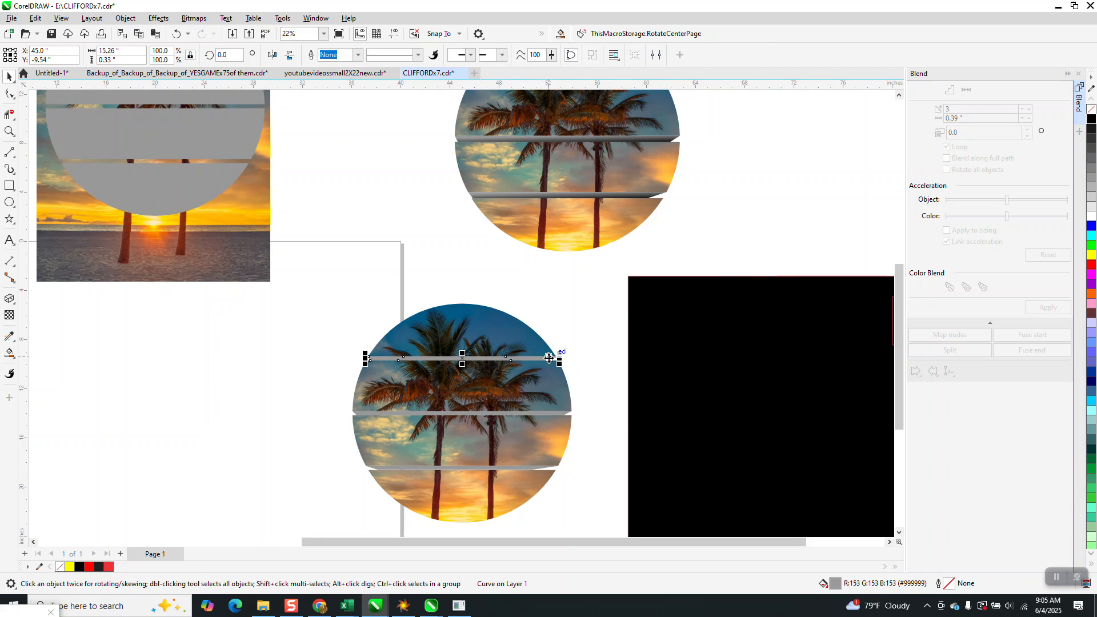
{"action": "key", "text": "shift+Left"}
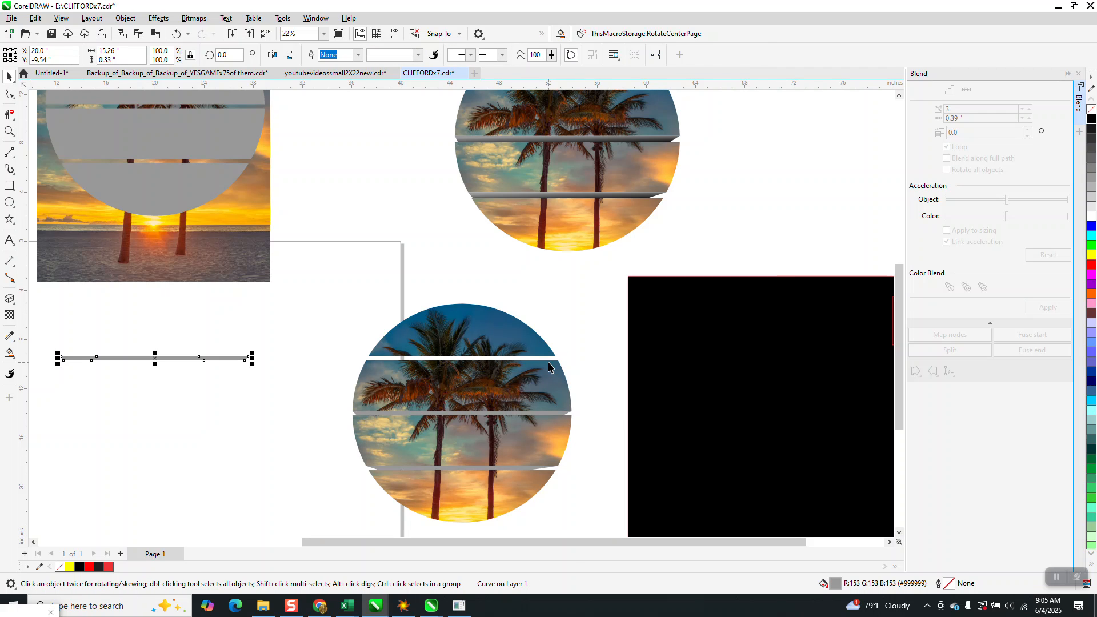
{"action": "left_click", "coordinate": [552, 413]}
{"action": "key", "text": "shift+Left"}
{"action": "left_click", "coordinate": [528, 467]}
{"action": "key", "text": "shift+Left"}
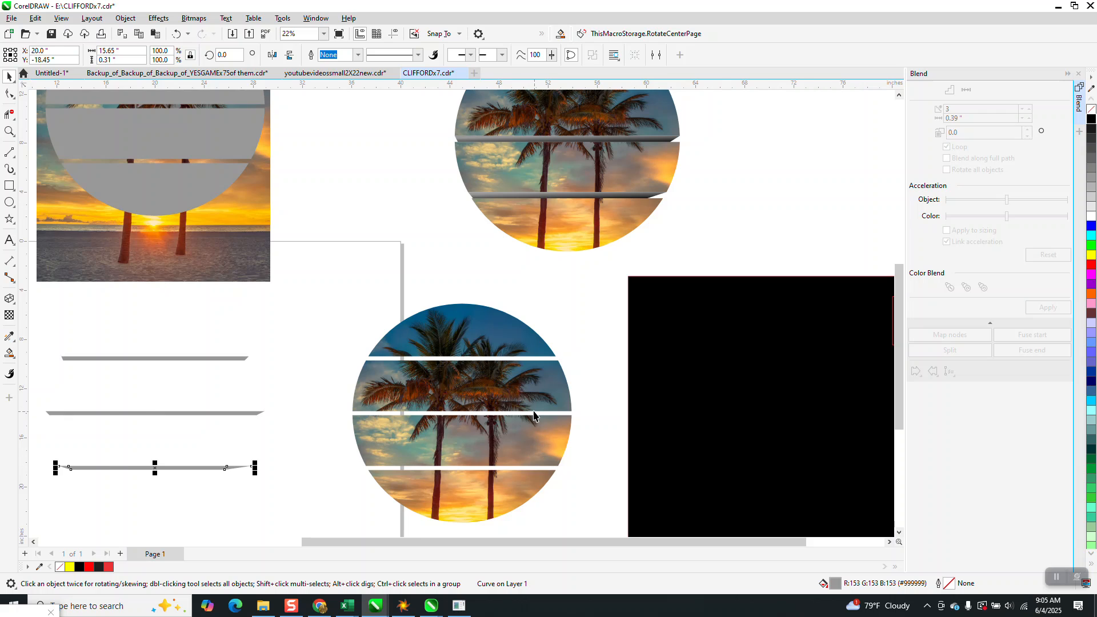
Apply a grey-to-white linear fountain fill from the upper to the lower edge of the topmost grey strip
{"action": "scroll", "coordinate": [520, 411], "scroll_direction": "down", "scroll_amount": 1}
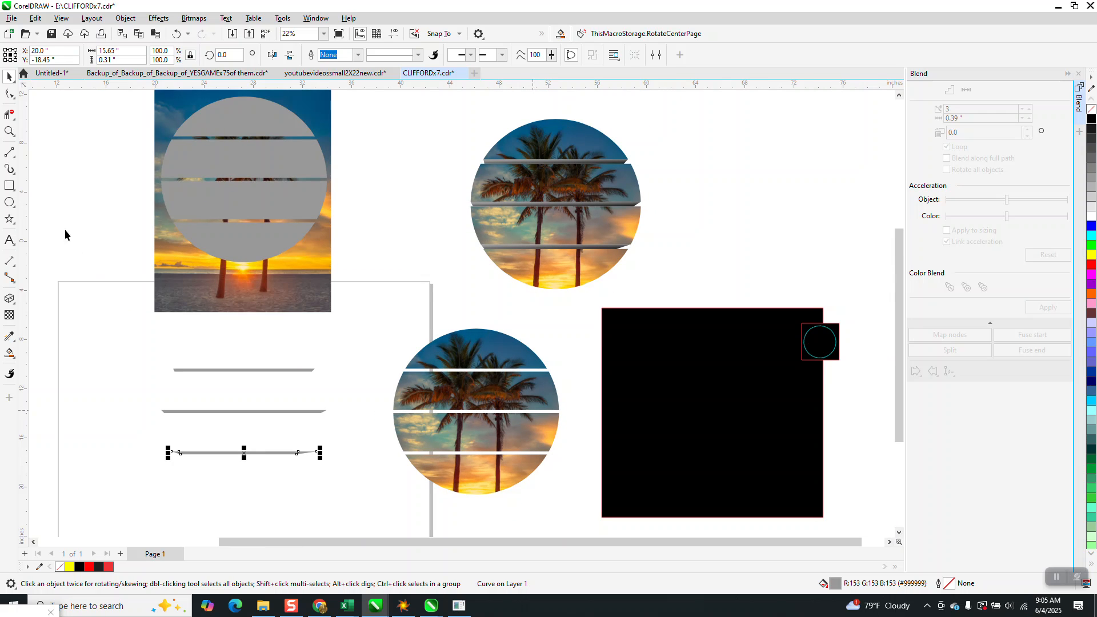
{"action": "left_click", "coordinate": [8, 132]}
{"action": "left_click_drag", "start_coordinate": [147, 353], "coordinate": [417, 491]}
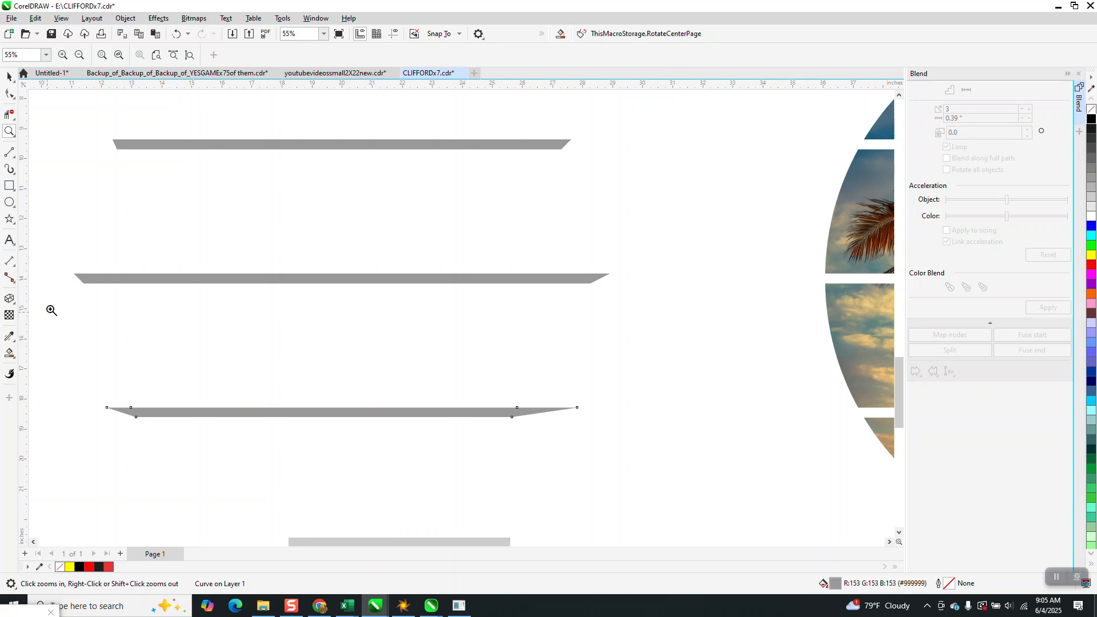
{"action": "left_click", "coordinate": [9, 76]}
{"action": "left_click", "coordinate": [244, 143]}
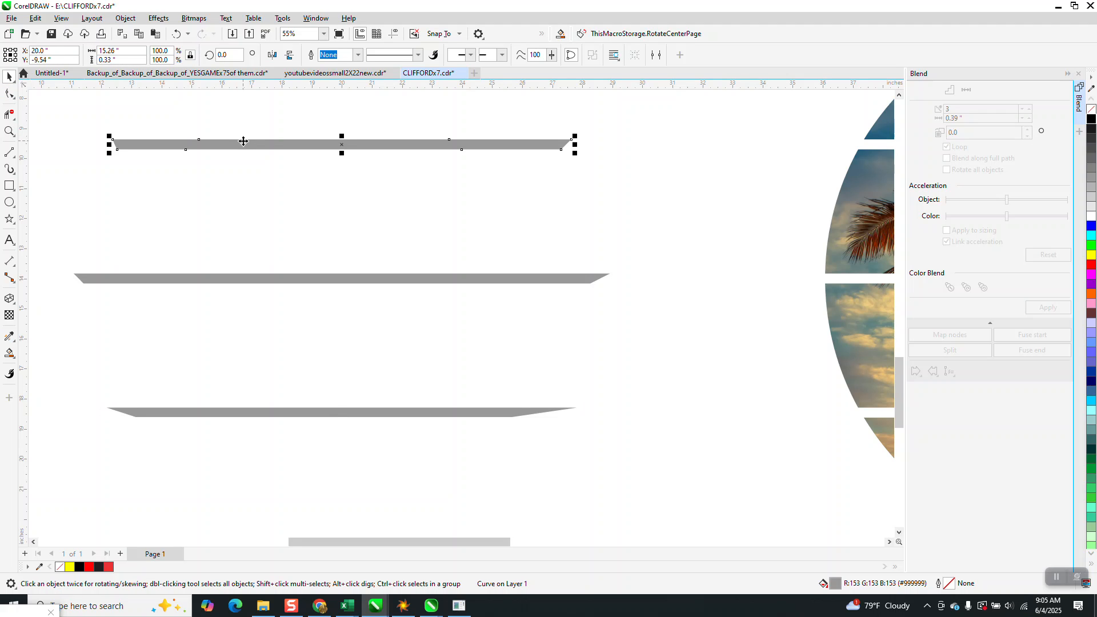
{"action": "left_click", "coordinate": [16, 362]}
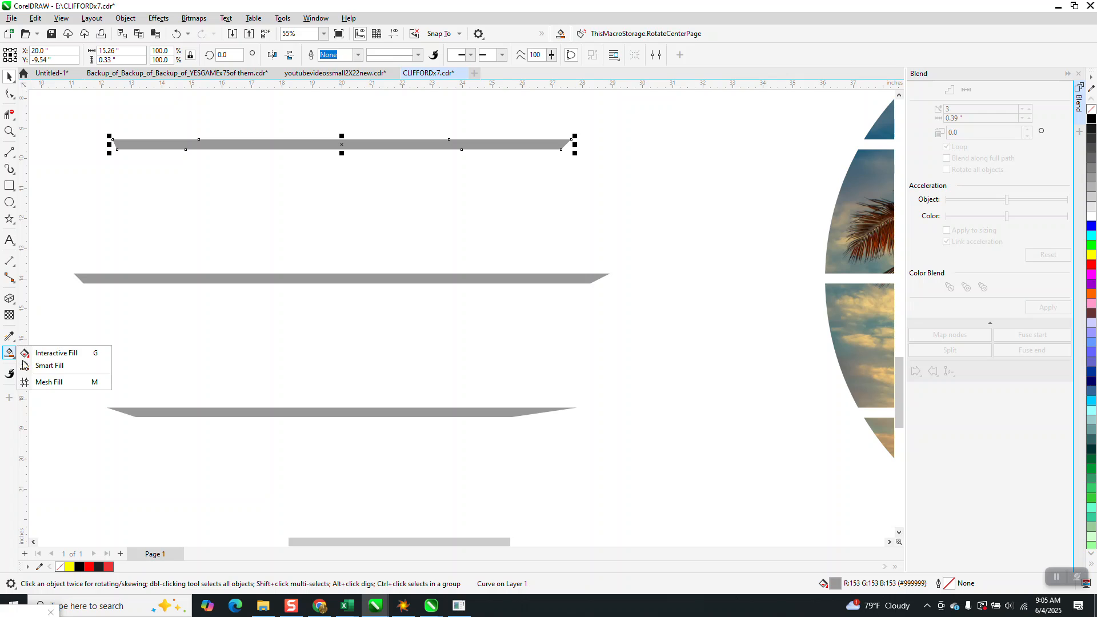
{"action": "left_click", "coordinate": [43, 355]}
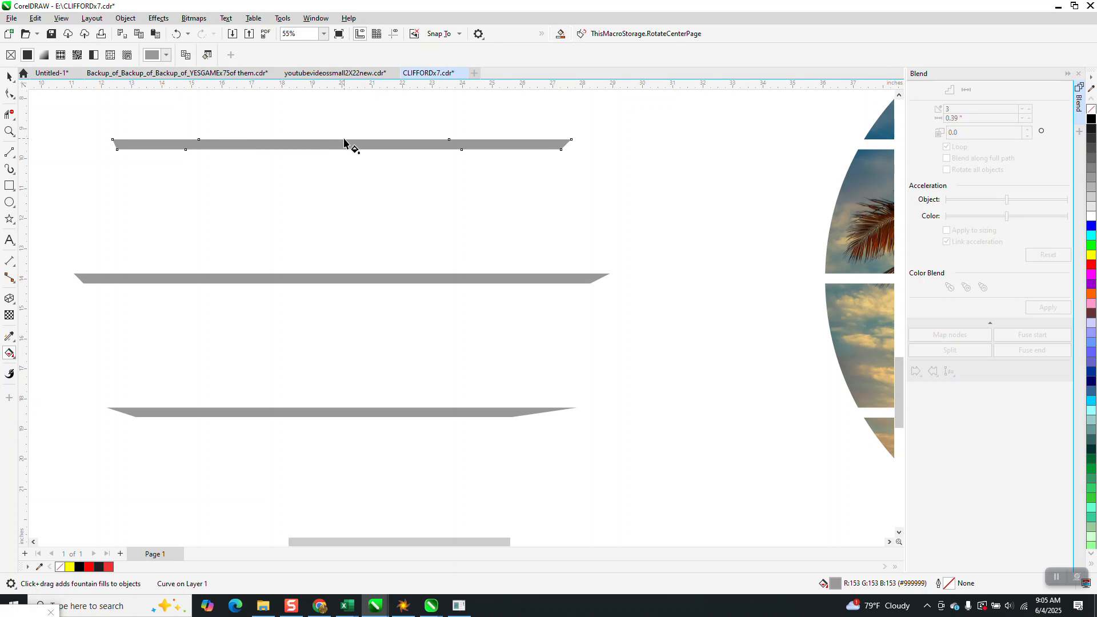
{"action": "left_click_drag", "start_coordinate": [344, 139], "coordinate": [341, 150]}
Stretch the topmost strip's gradient well below its lower edge and level the fill's side handle with the strip
{"action": "left_click", "coordinate": [10, 130]}
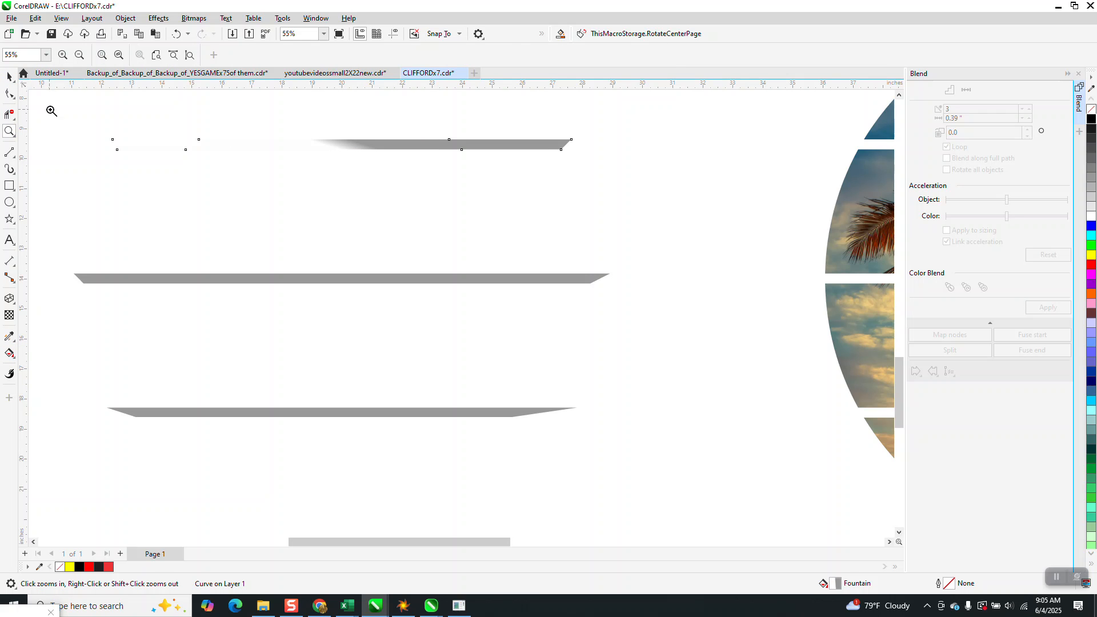
{"action": "left_click_drag", "start_coordinate": [615, 249], "coordinate": [616, 250]}
{"action": "left_click", "coordinate": [10, 336]}
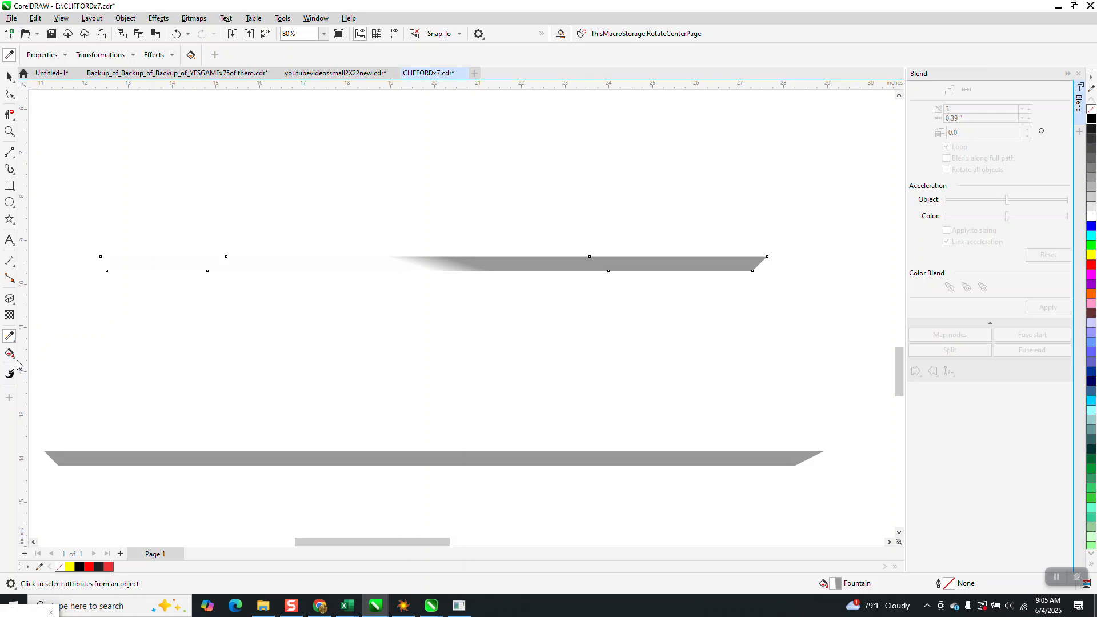
{"action": "left_click", "coordinate": [16, 363]}
{"action": "left_click", "coordinate": [40, 352]}
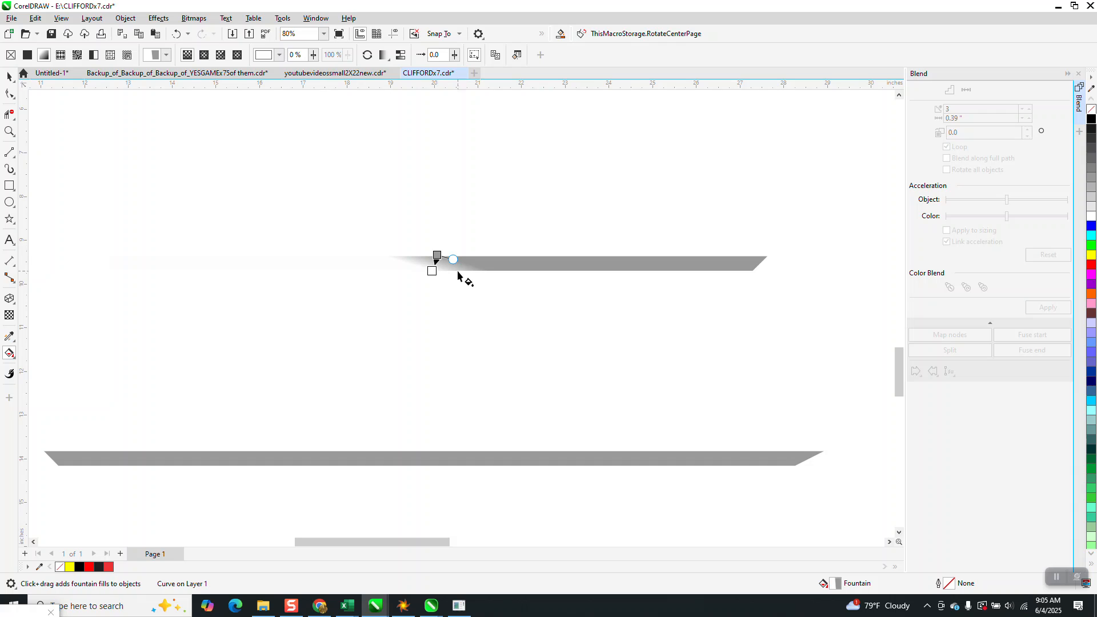
{"action": "left_click_drag", "start_coordinate": [435, 274], "coordinate": [472, 256]}
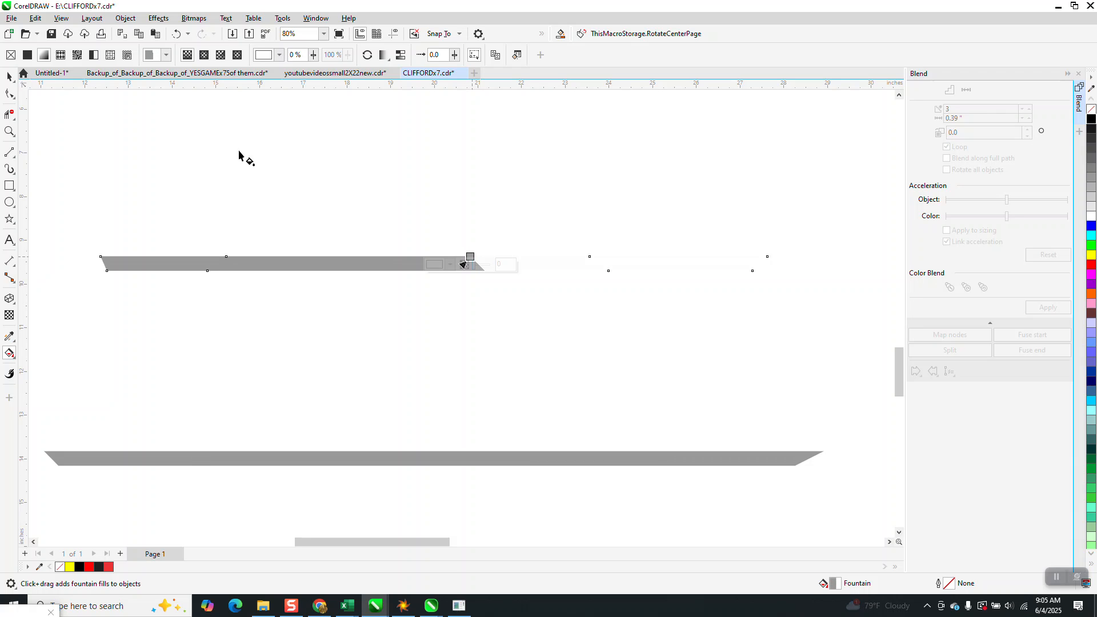
{"action": "key", "text": "ctrl+z"}
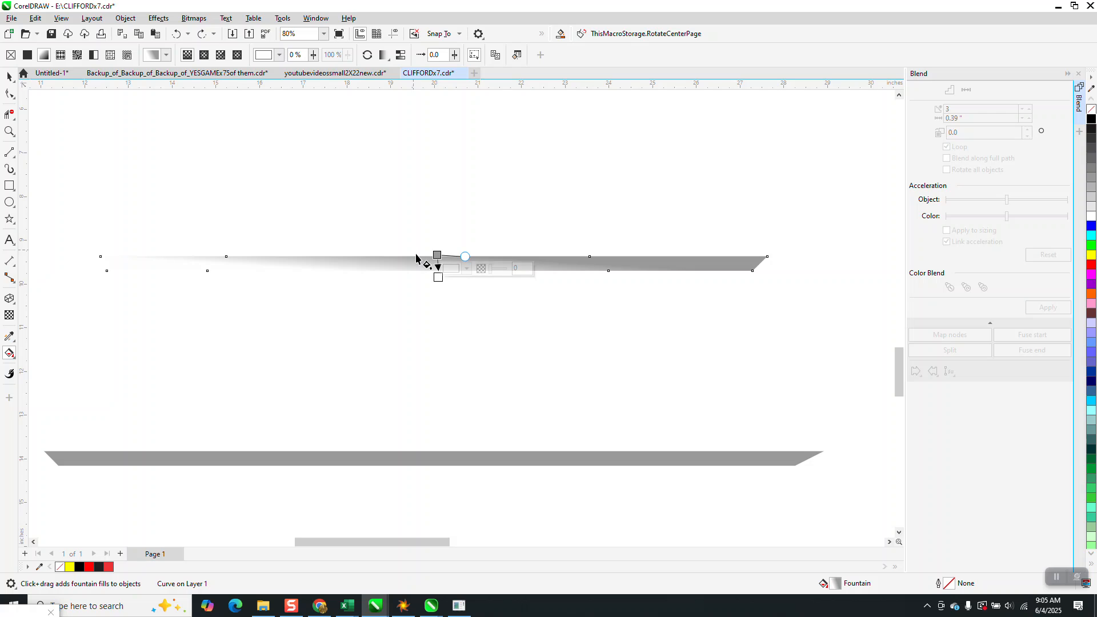
{"action": "left_click_drag", "start_coordinate": [438, 278], "coordinate": [439, 387]}
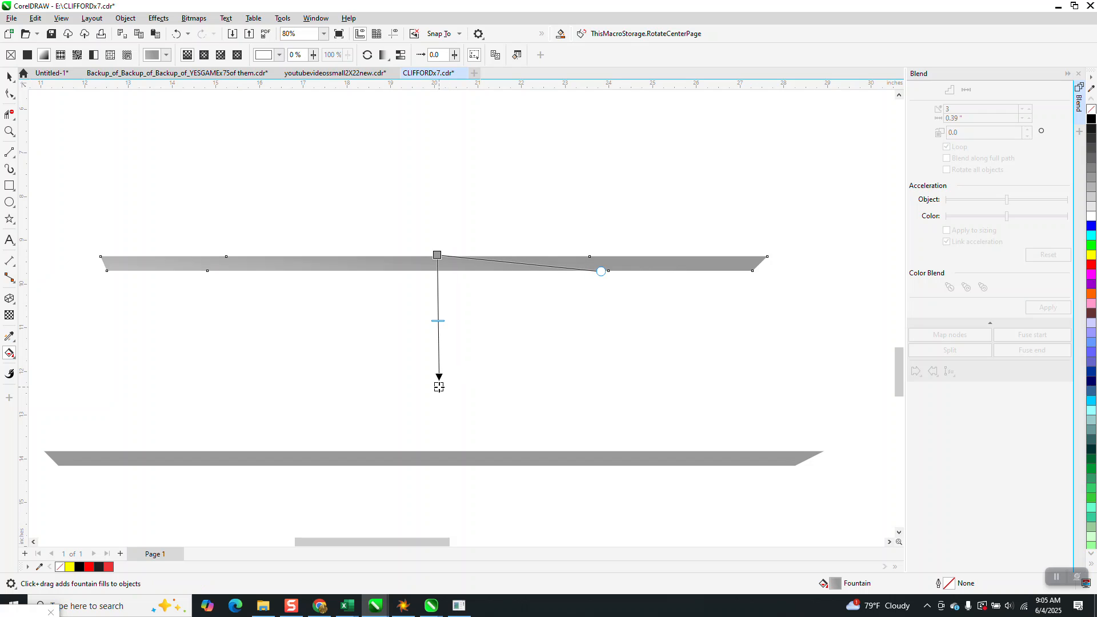
{"action": "left_click_drag", "start_coordinate": [599, 272], "coordinate": [594, 257]}
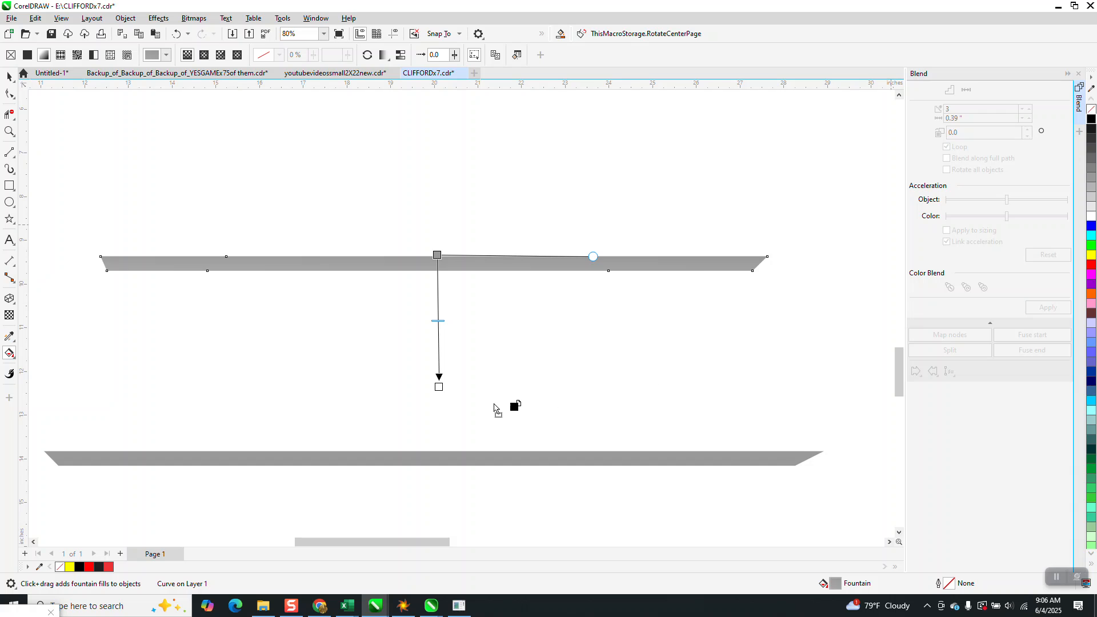
Set the topmost strip's gradient end colour to black, level the side handle, and shorten the vertical fade to end just below the strip
{"action": "left_click", "coordinate": [439, 387]}
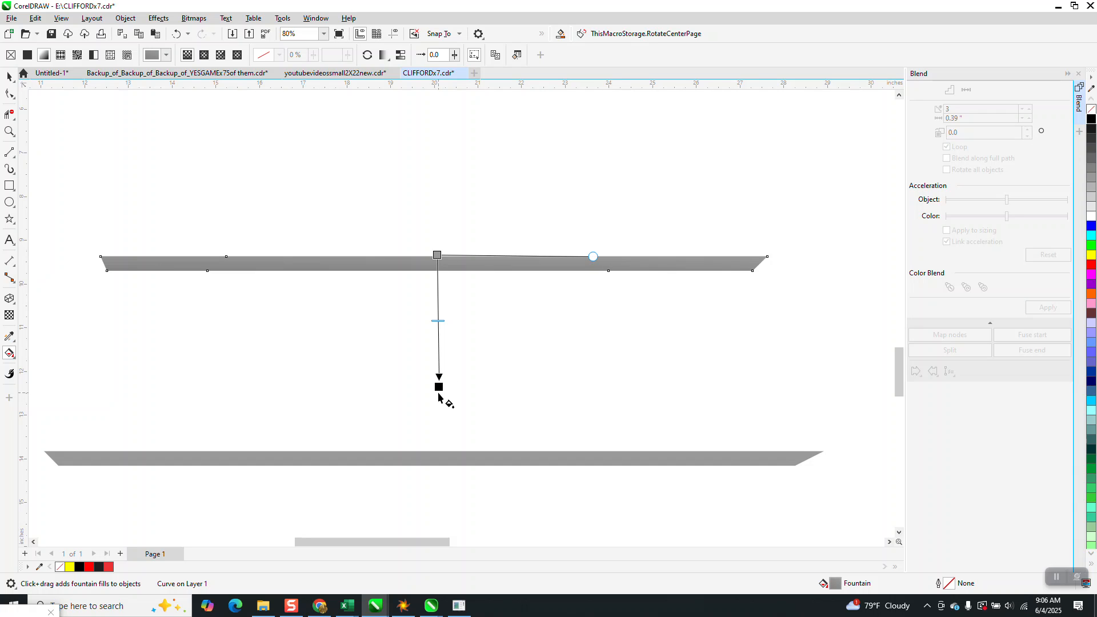
{"action": "left_click_drag", "start_coordinate": [438, 388], "coordinate": [469, 257]}
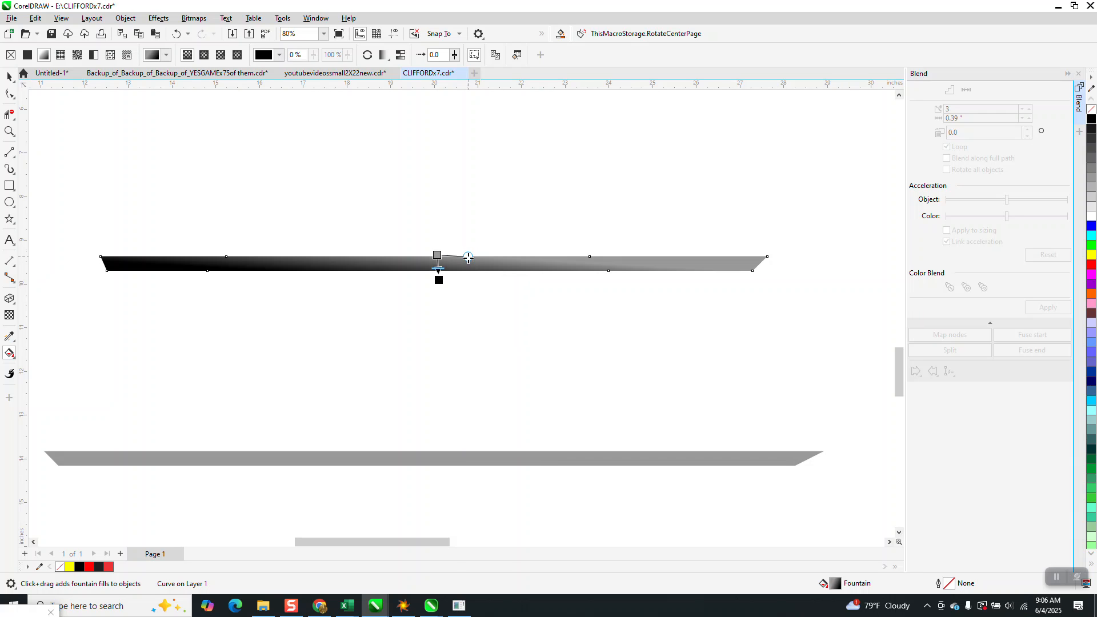
{"action": "left_click_drag", "start_coordinate": [440, 280], "coordinate": [427, 402]}
{"action": "left_click_drag", "start_coordinate": [620, 291], "coordinate": [630, 256]}
{"action": "left_click_drag", "start_coordinate": [428, 403], "coordinate": [435, 402]}
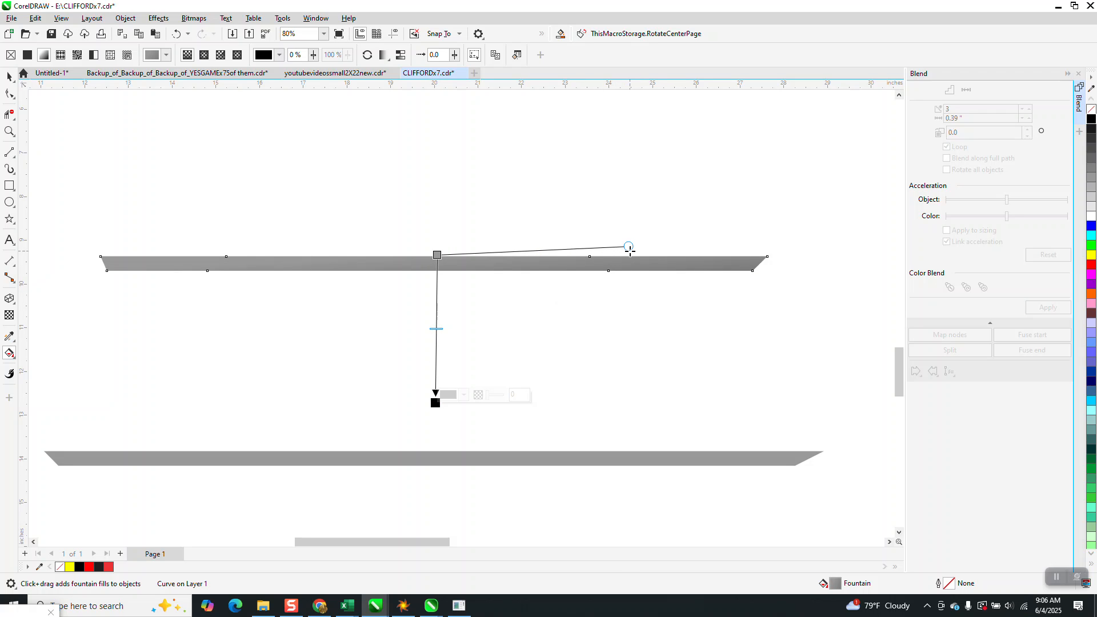
{"action": "left_click_drag", "start_coordinate": [629, 249], "coordinate": [630, 256]}
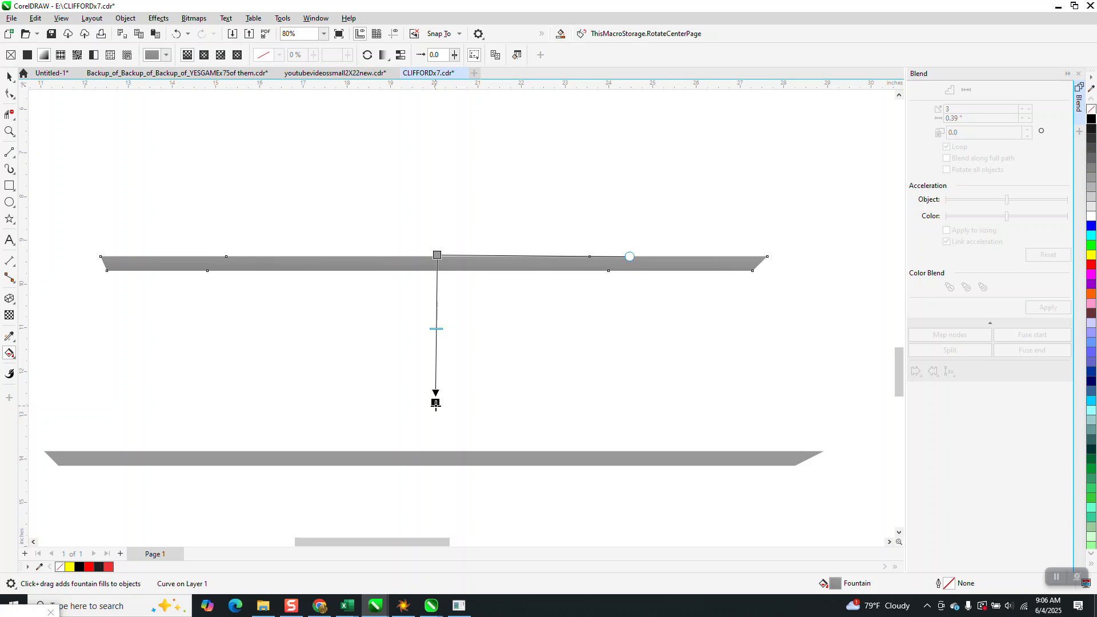
{"action": "left_click_drag", "start_coordinate": [436, 403], "coordinate": [437, 277]}
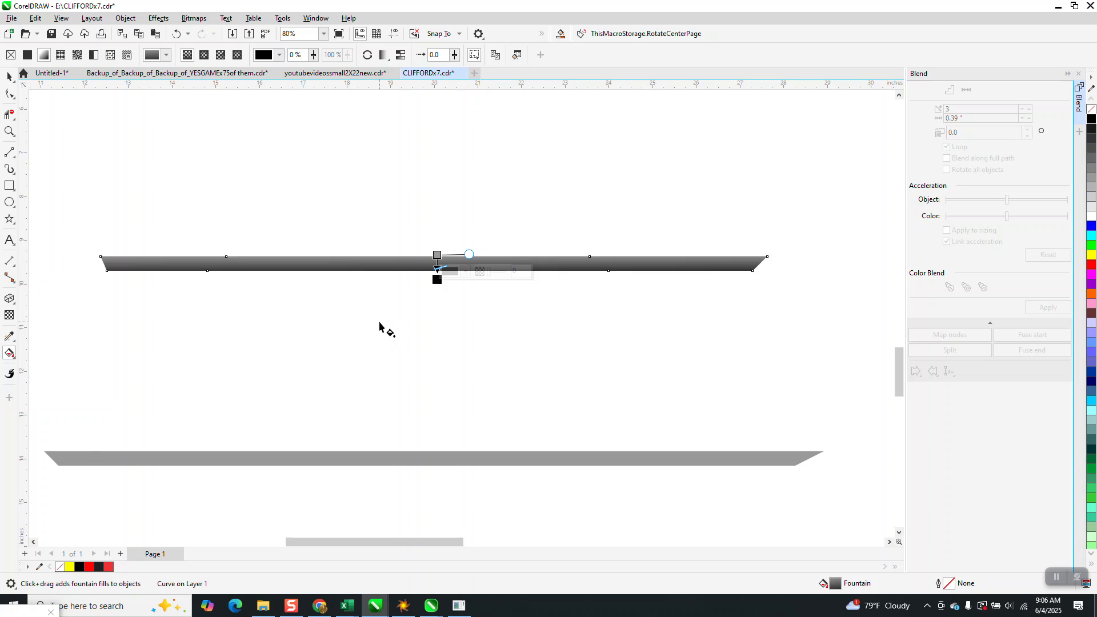
{"action": "scroll", "coordinate": [384, 326], "scroll_direction": "down", "scroll_amount": 2}
{"action": "left_click", "coordinate": [10, 75]}
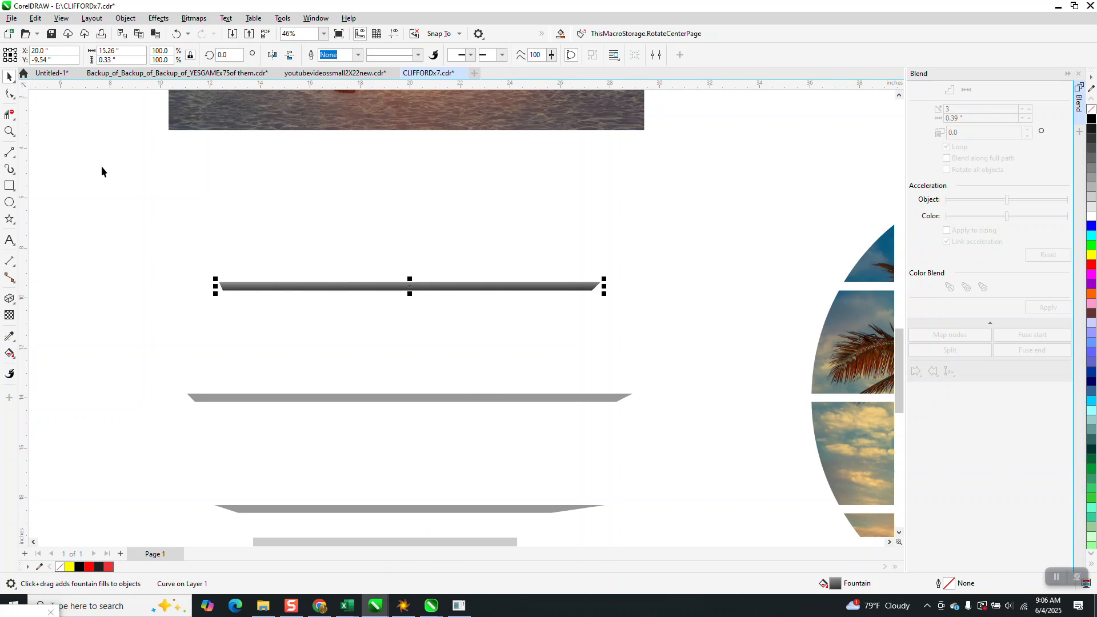
Copy the topmost strip's gradient fill onto the middle and lowest grey strips with the Attributes Eyedropper
{"action": "left_click", "coordinate": [10, 336]}
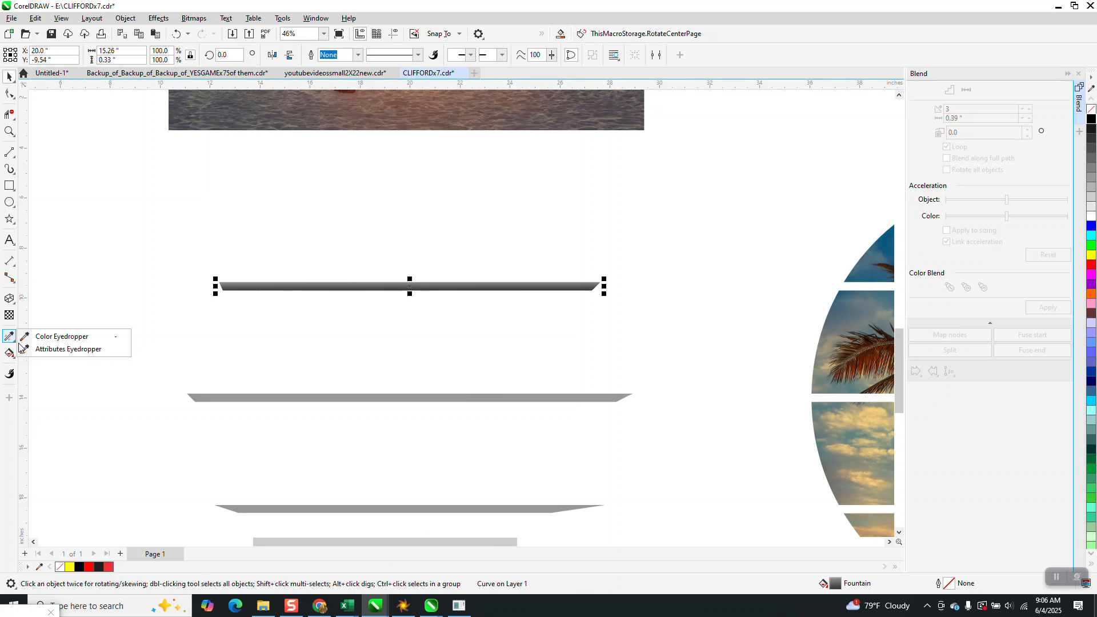
{"action": "left_click", "coordinate": [60, 351]}
{"action": "left_click", "coordinate": [344, 286]}
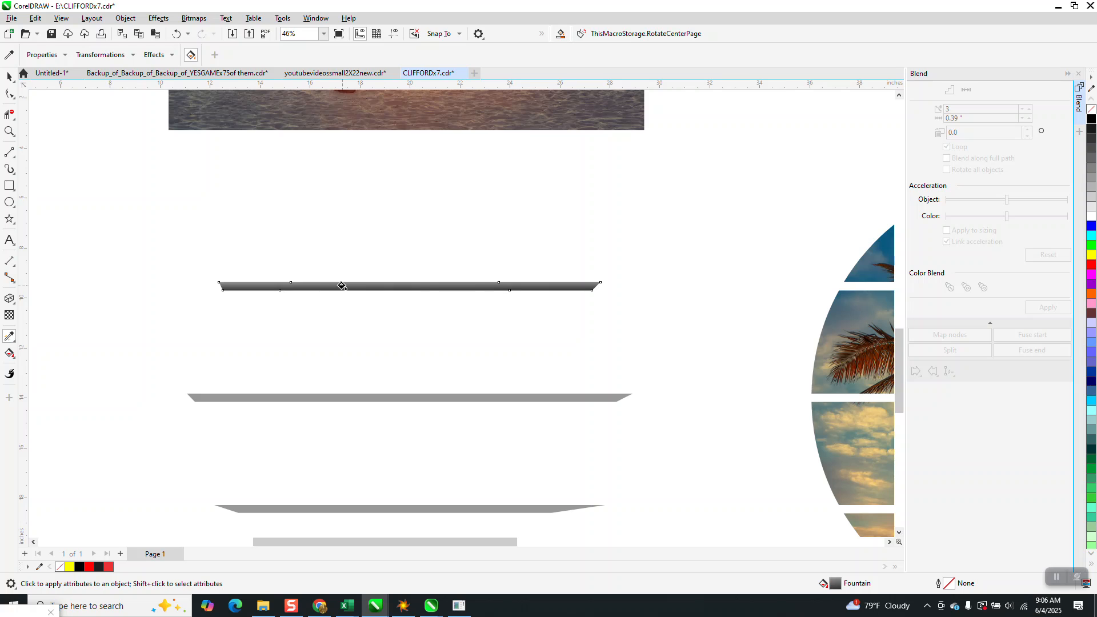
{"action": "left_click", "coordinate": [342, 397]}
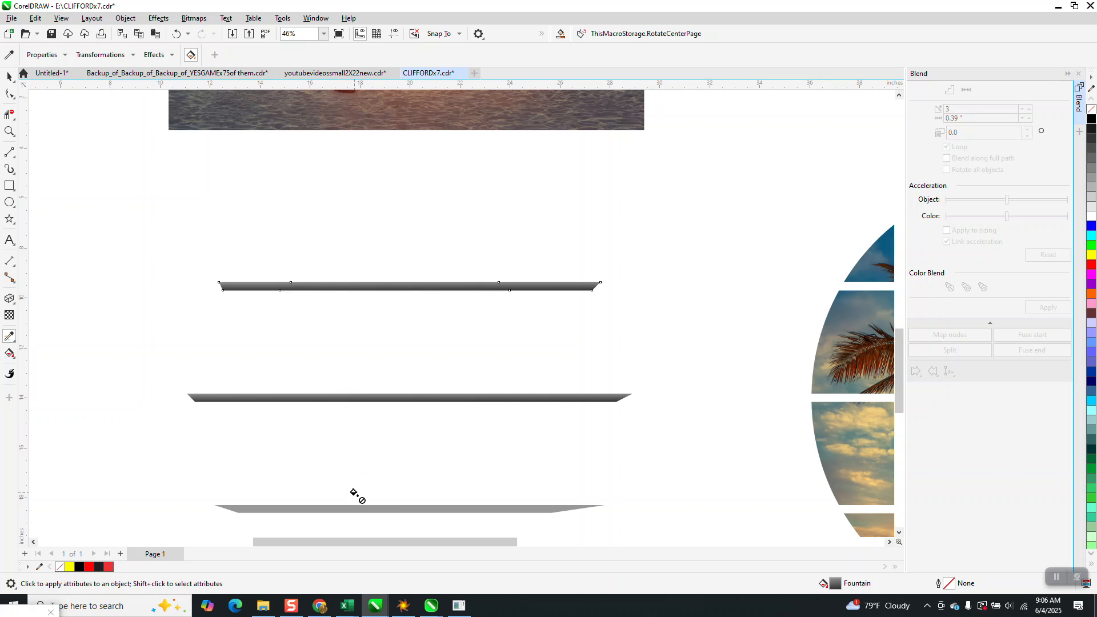
{"action": "left_click", "coordinate": [356, 509]}
Group the three gradient strips and centre the sliced round palm picture on the page so its gaps line up with them
{"action": "scroll", "coordinate": [309, 411], "scroll_direction": "down", "scroll_amount": 2}
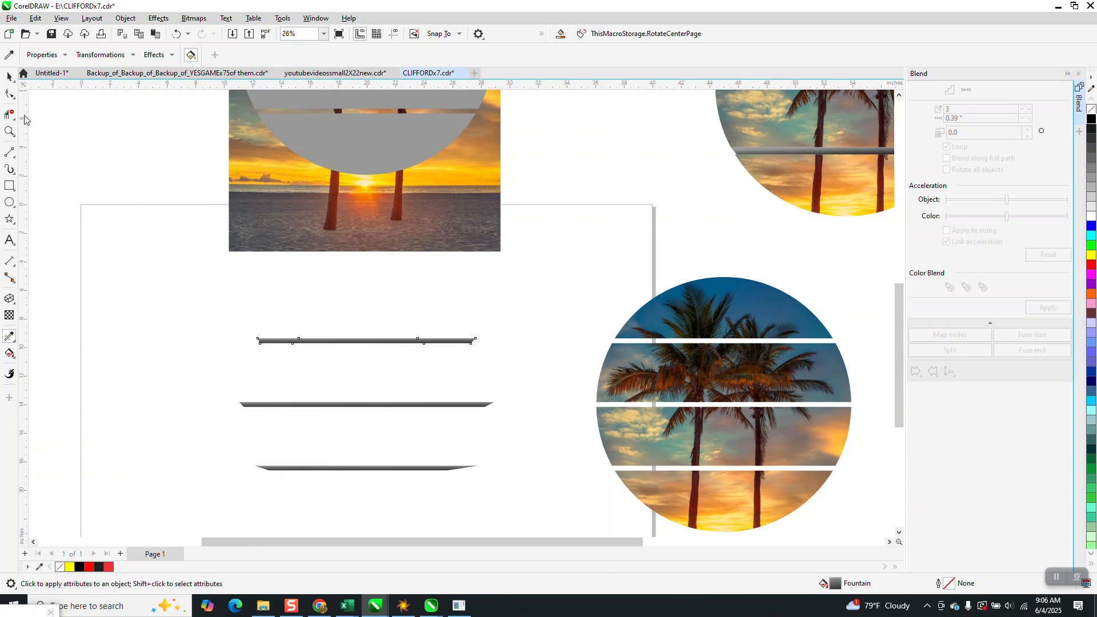
{"action": "left_click", "coordinate": [10, 77]}
{"action": "left_click_drag", "start_coordinate": [236, 294], "coordinate": [520, 527]}
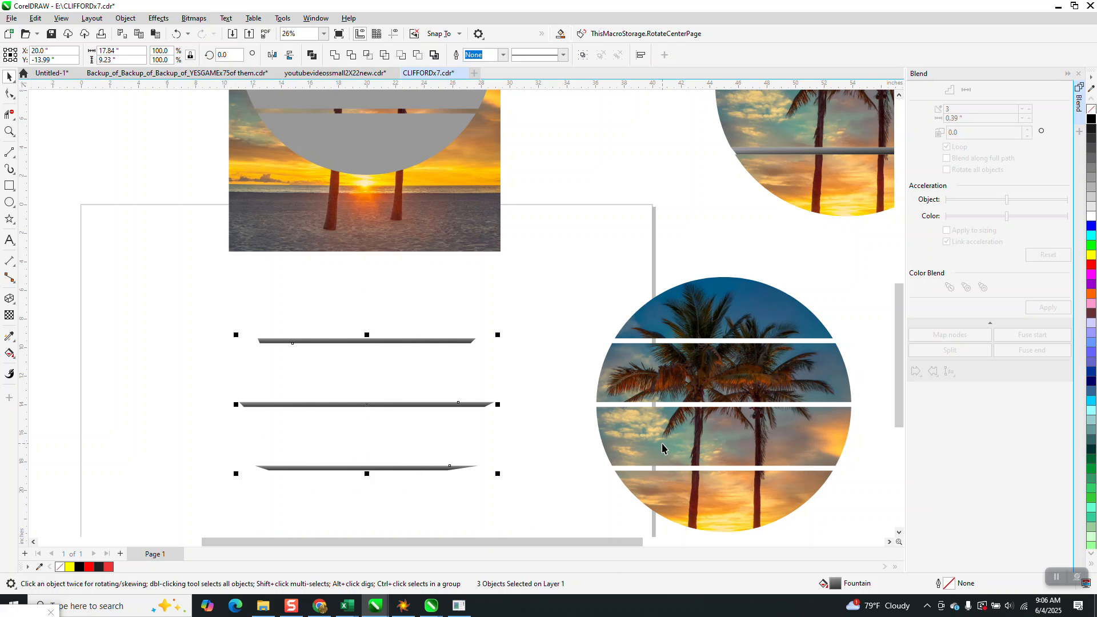
{"action": "key", "text": "ctrl+g"}
{"action": "left_click", "coordinate": [812, 372]}
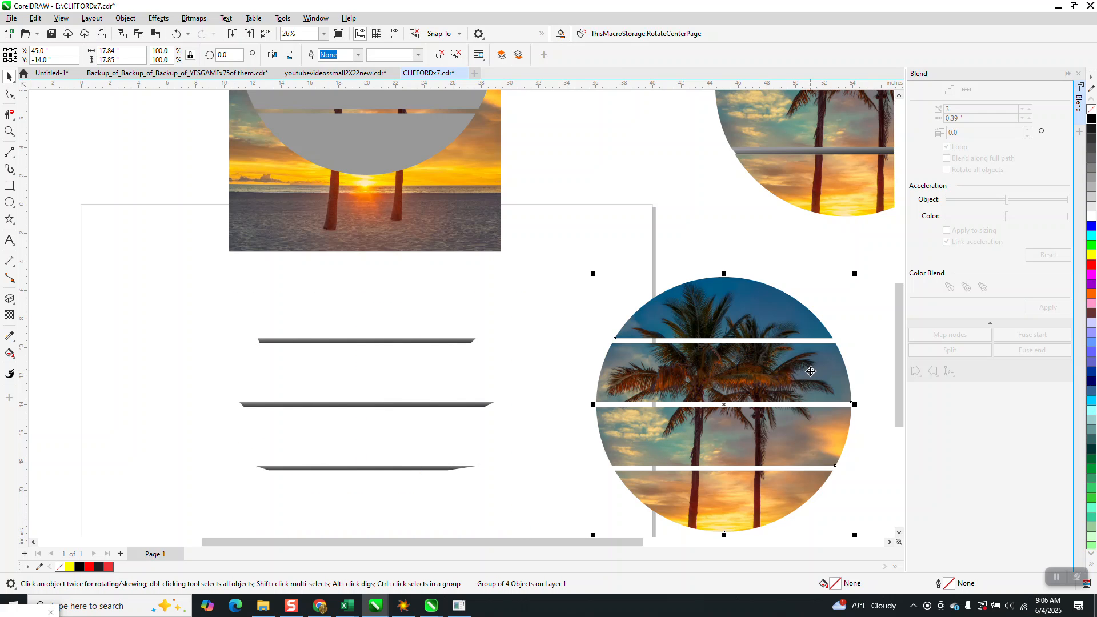
{"action": "key", "text": "p"}
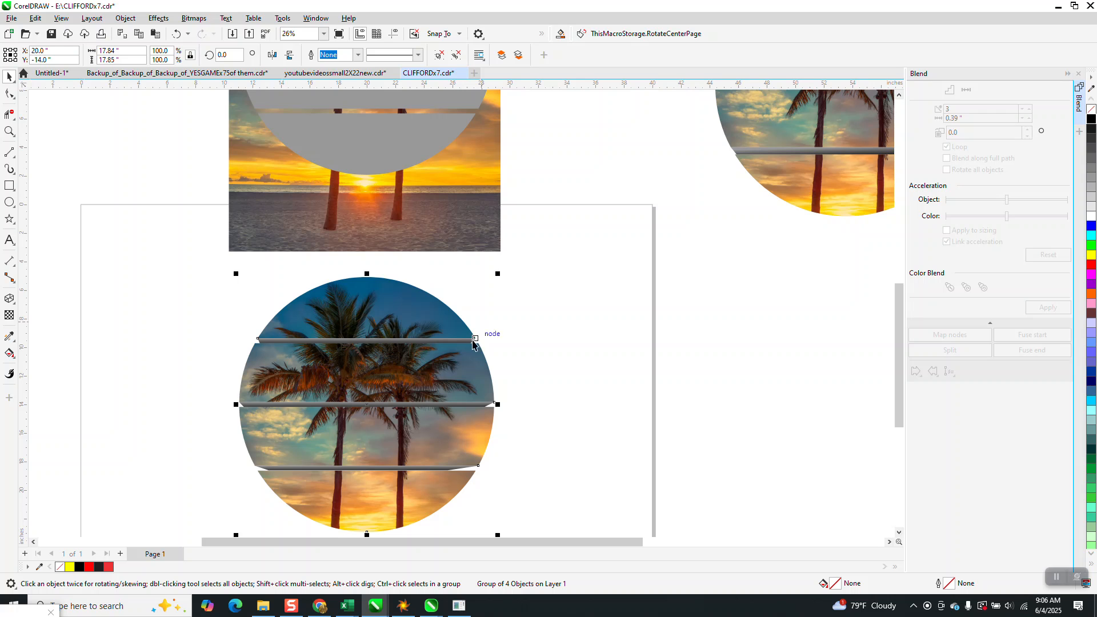
Examine up close how the left ends of the upper and middle gradient strips meet the picture slices, and check the whole graphic
{"action": "key", "text": "z"}
{"action": "left_click_drag", "start_coordinate": [239, 329], "coordinate": [321, 370]}
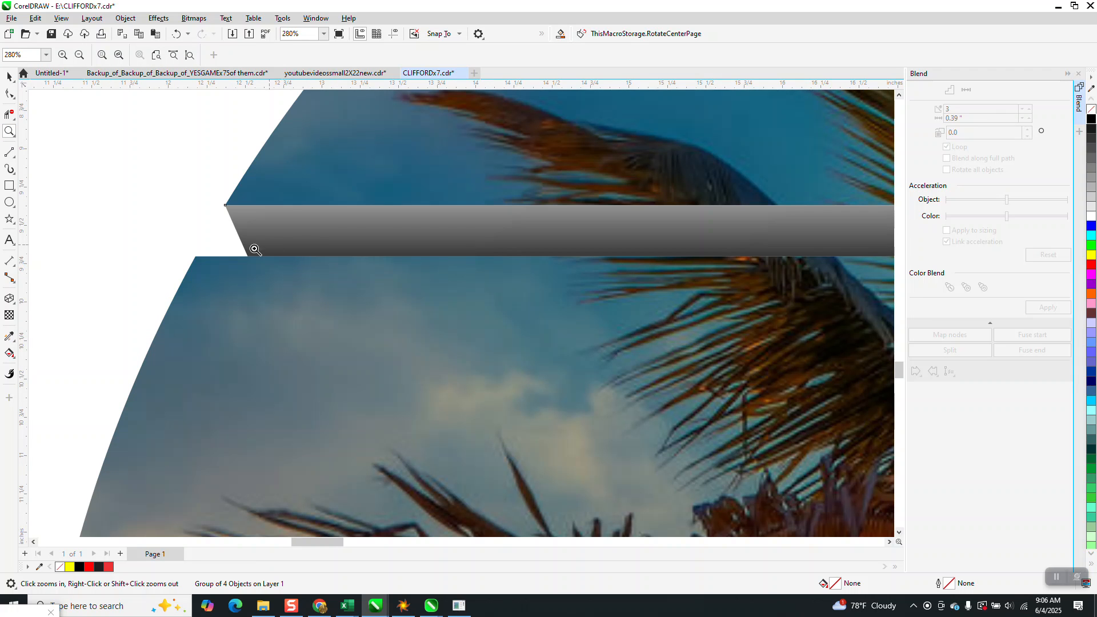
{"action": "scroll", "coordinate": [263, 245], "scroll_direction": "down", "scroll_amount": 2}
{"action": "scroll", "coordinate": [242, 246], "scroll_direction": "down", "scroll_amount": 1}
{"action": "left_click_drag", "start_coordinate": [174, 455], "coordinate": [216, 480]}
{"action": "scroll", "coordinate": [256, 385], "scroll_direction": "down", "scroll_amount": 1}
{"action": "scroll", "coordinate": [256, 366], "scroll_direction": "down", "scroll_amount": 3}
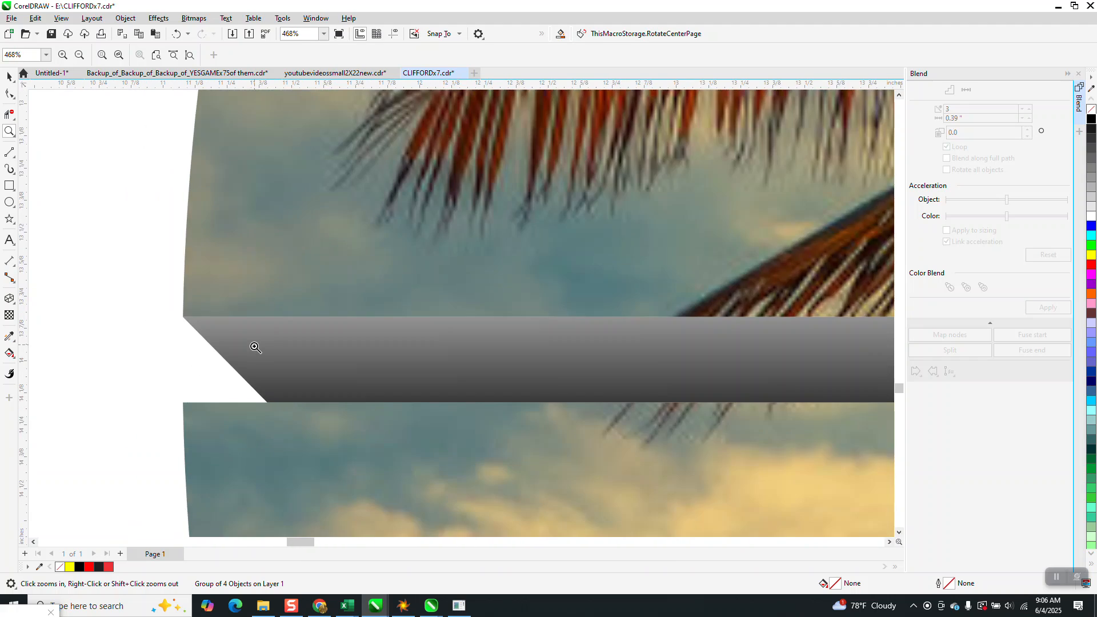
{"action": "scroll", "coordinate": [254, 349], "scroll_direction": "down", "scroll_amount": 4}
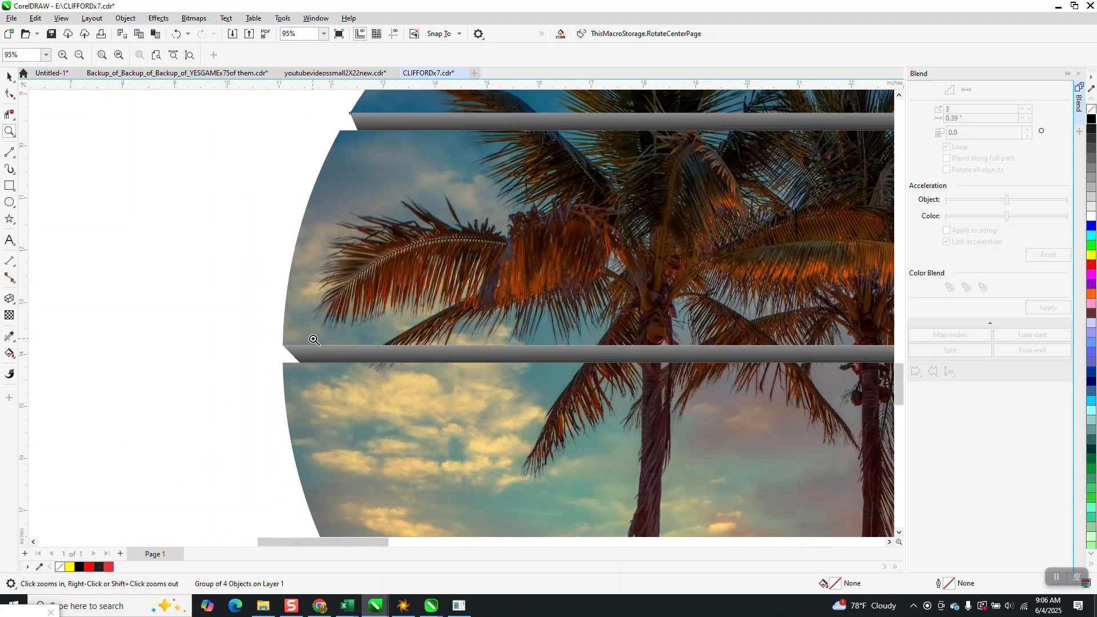
{"action": "scroll", "coordinate": [289, 329], "scroll_direction": "down", "scroll_amount": 1}
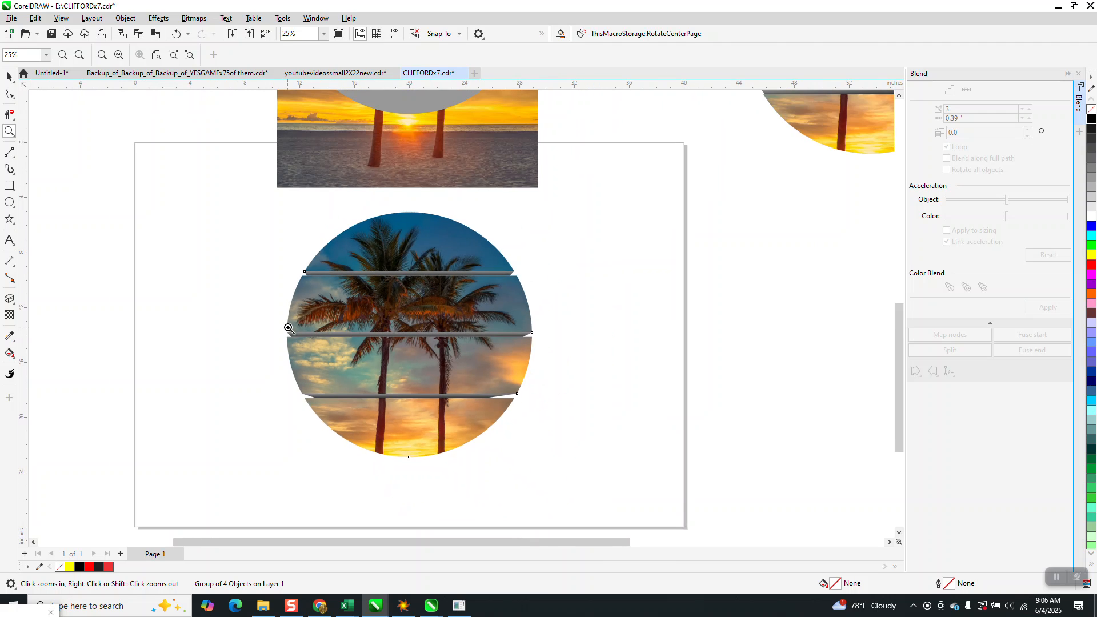